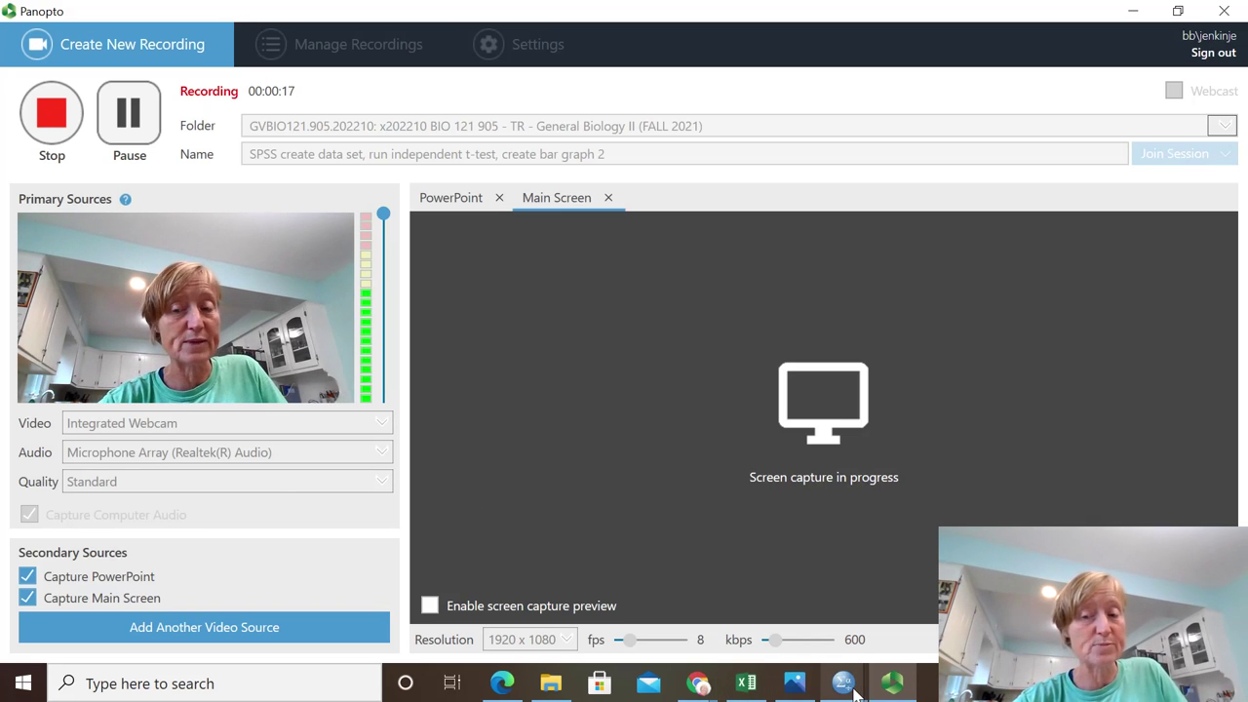
- Bring the empty Untitled3 SPSS Data Editor window to the front
mouse_move(848, 690)
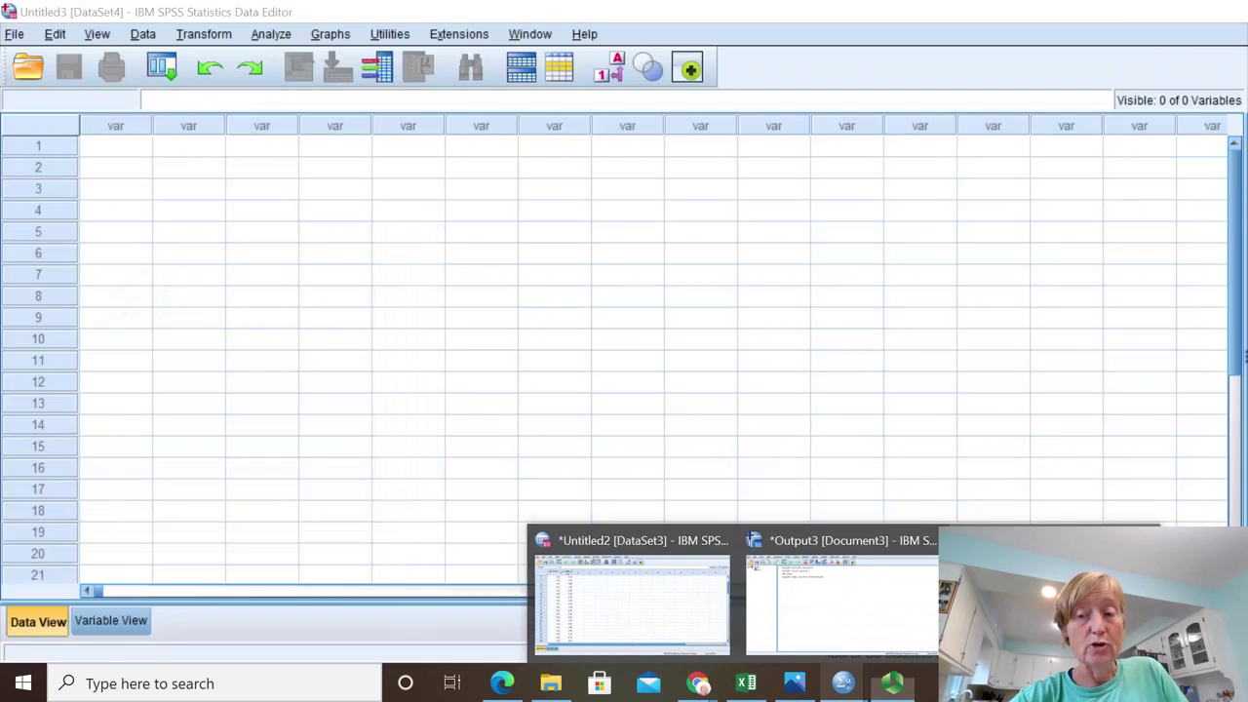
left_click(1048, 594)
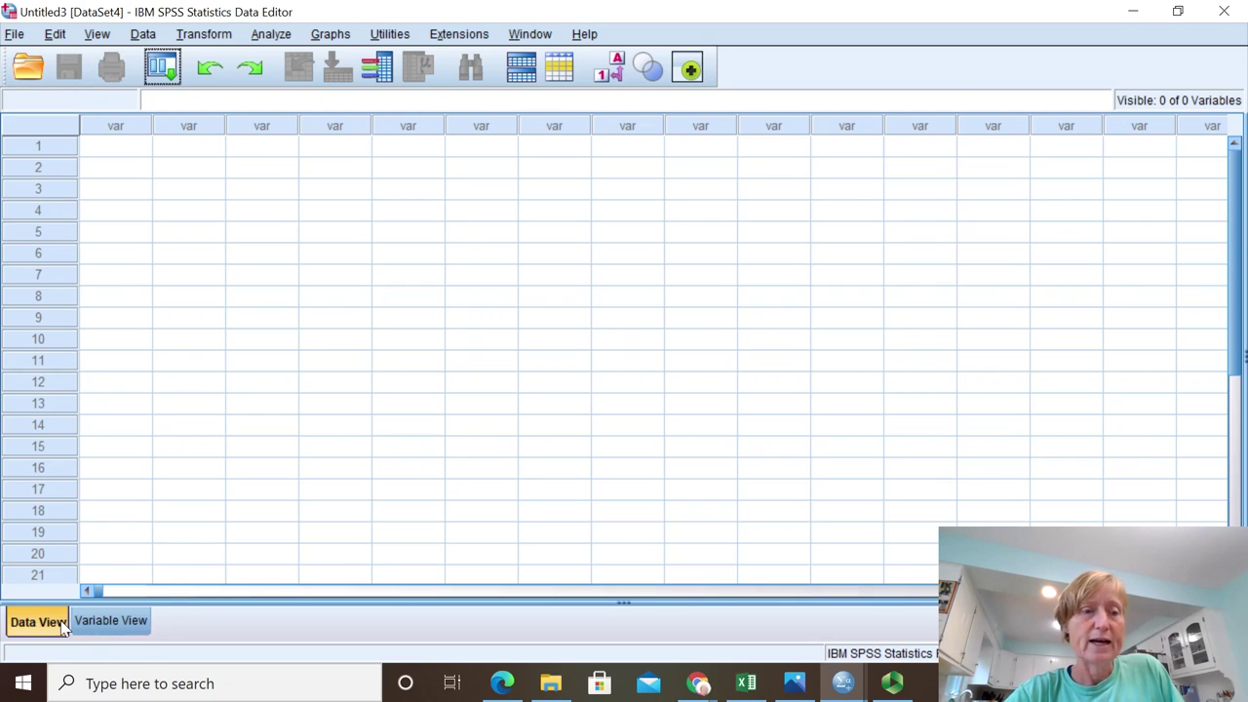
- Switch Untitled3 to Variable View to define variables
left_click(121, 627)
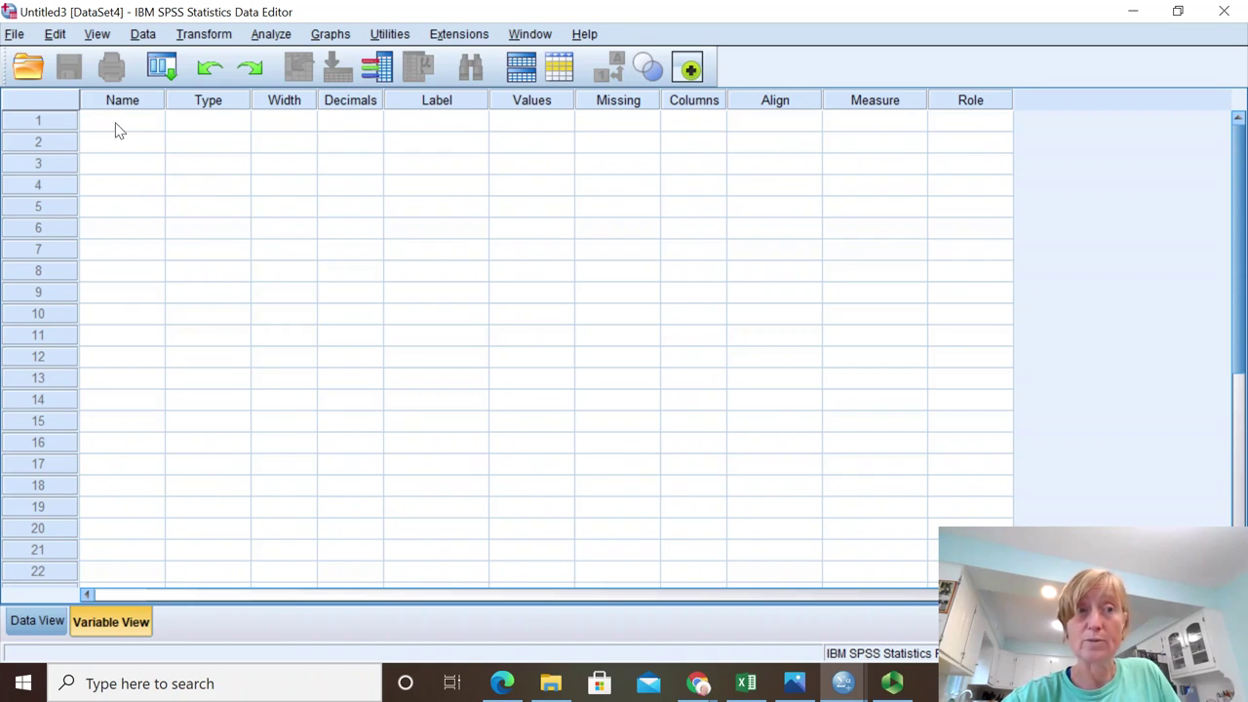
- Name row 1's variable Car_Owner and move along its row to the Values cell
left_click(116, 130)
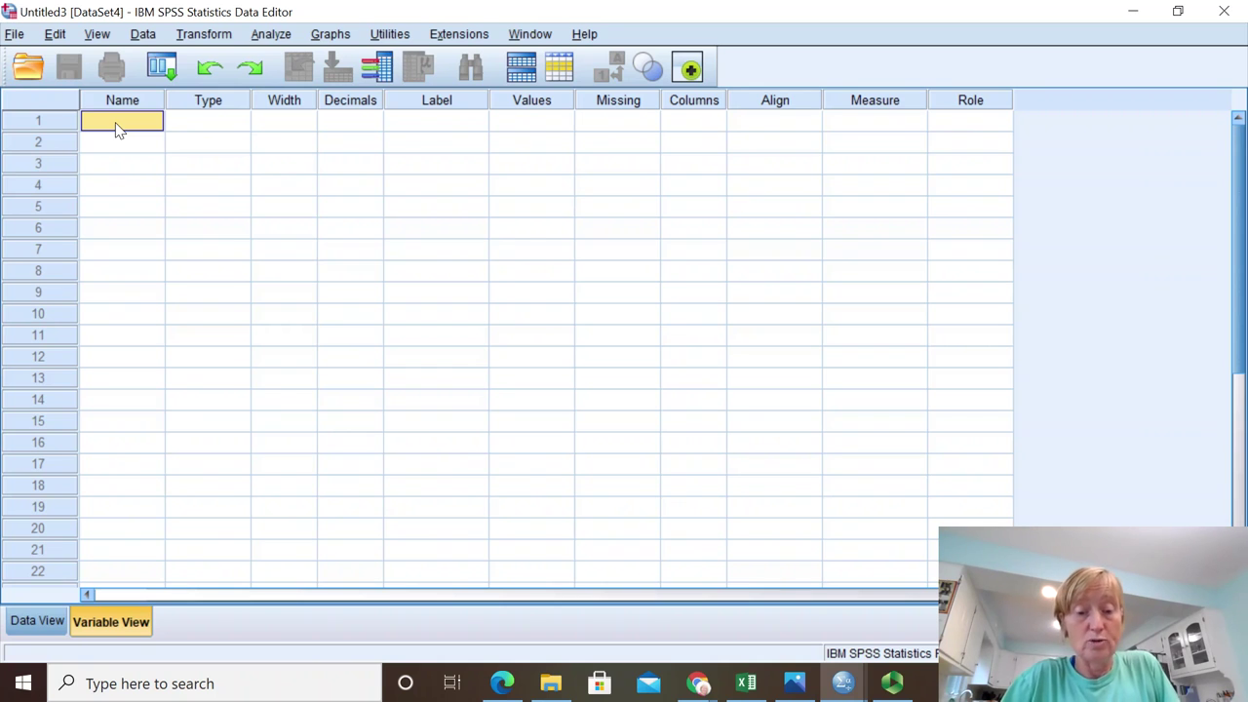
type("o")
key("BackSpace")
type("Owne")
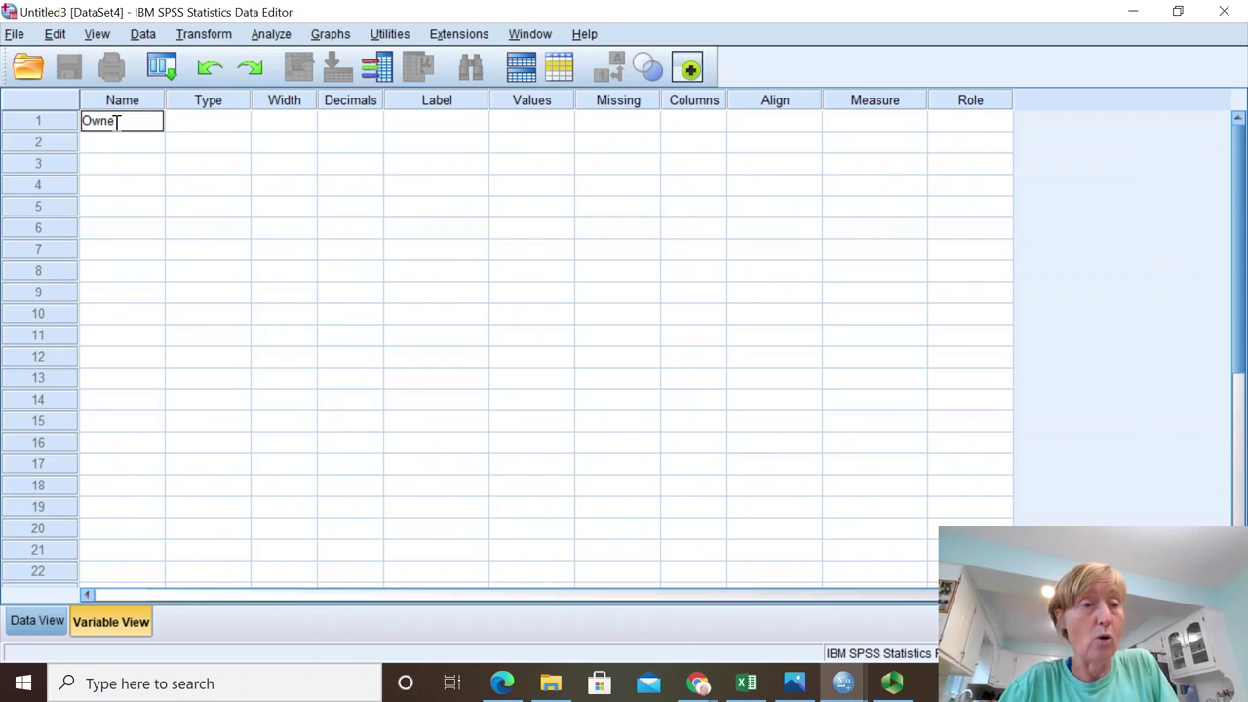
key("BackSpace")
key("BackSpace")
key("BackSpace")
key("BackSpace")
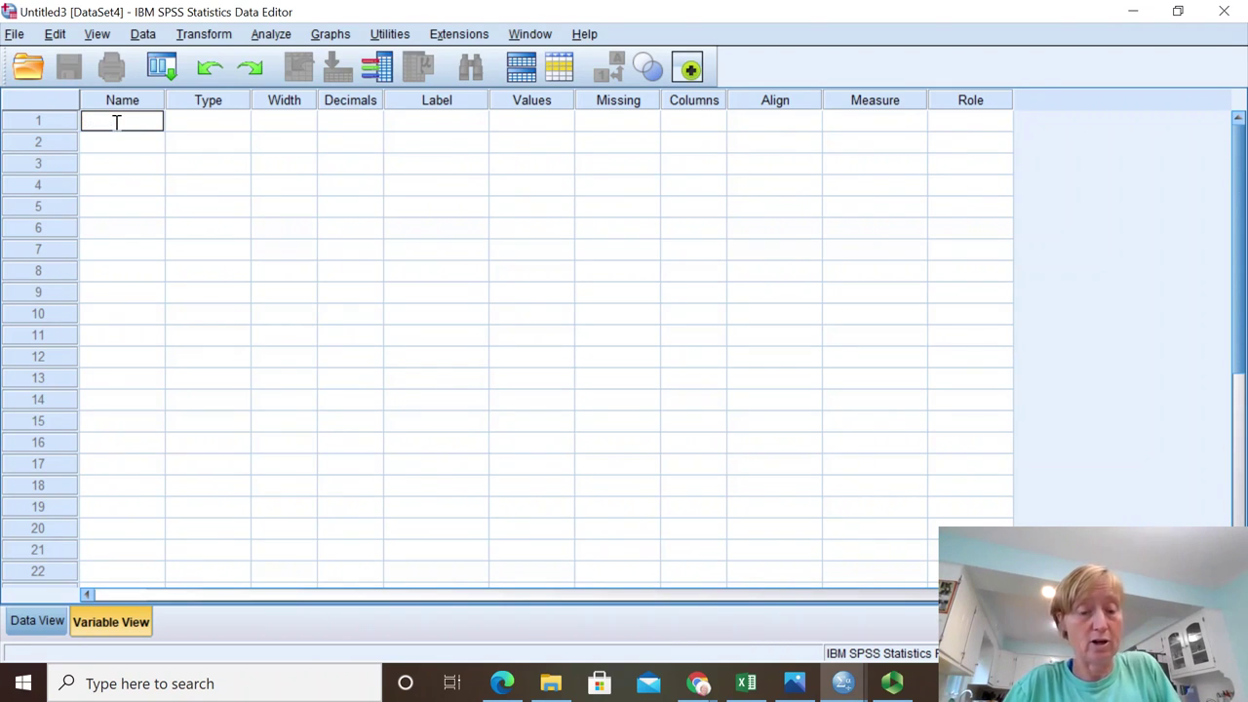
type("Car Ow")
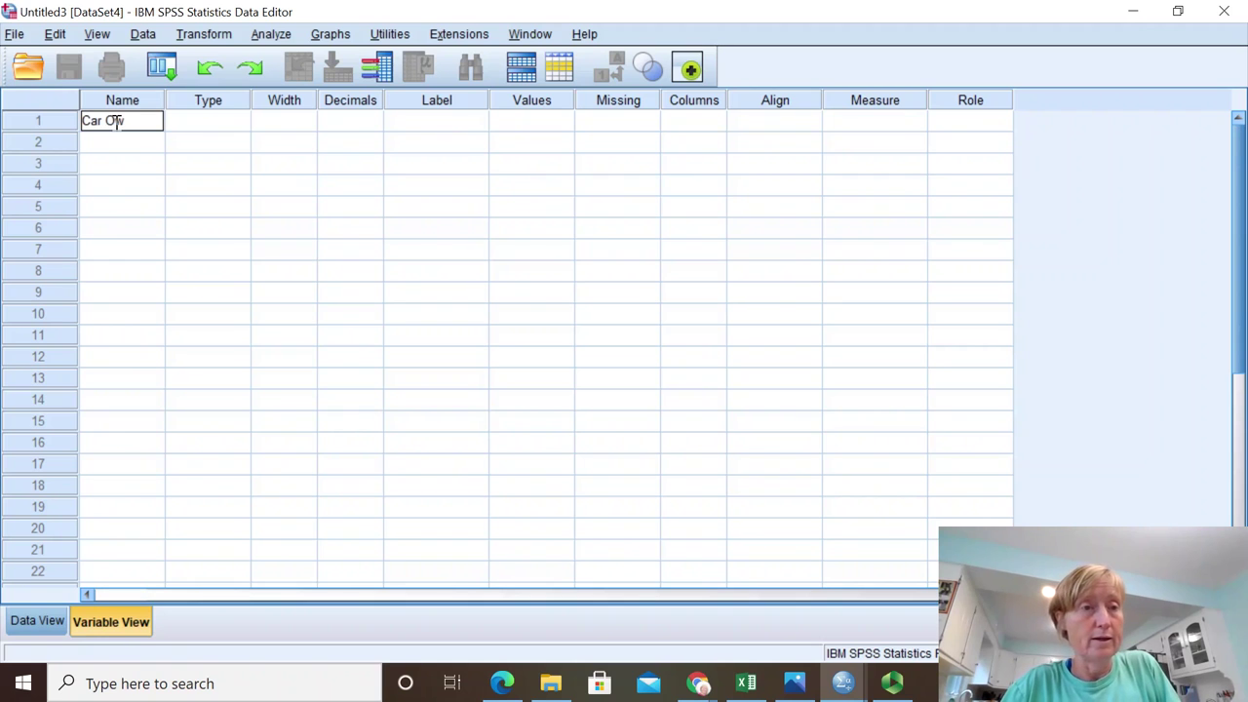
key("BackSpace")
key("BackSpace")
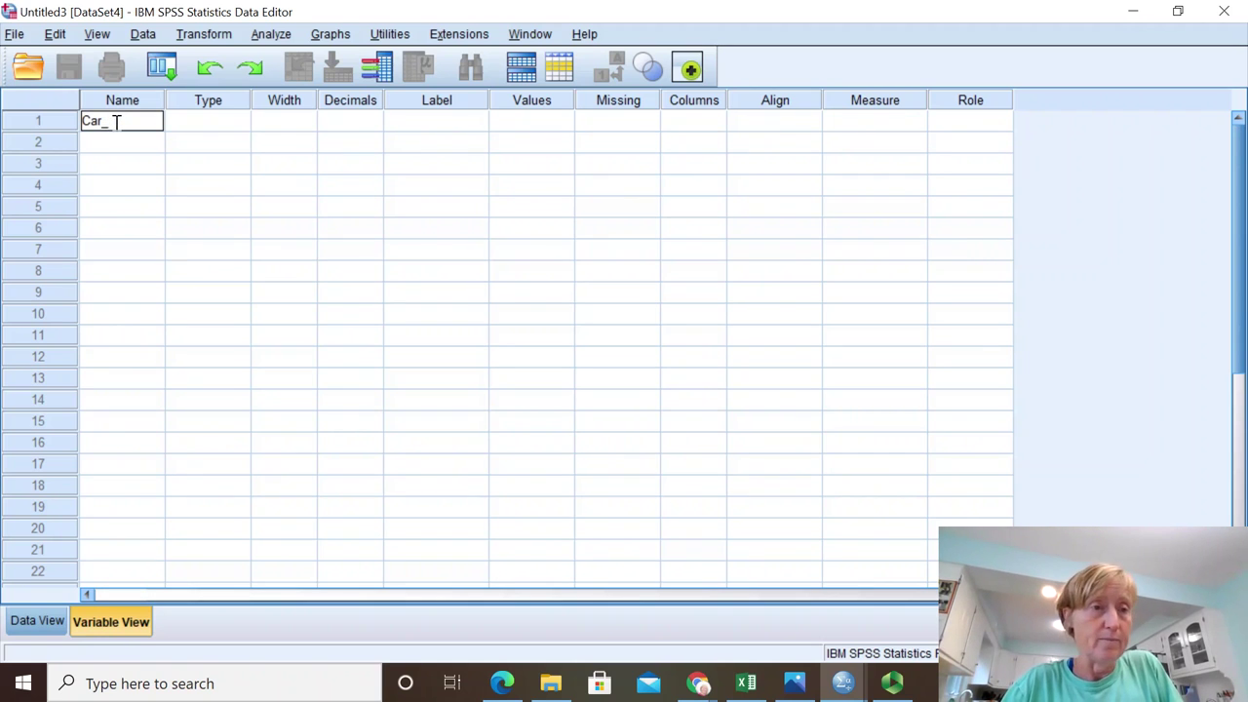
type("Owner")
left_click(199, 128)
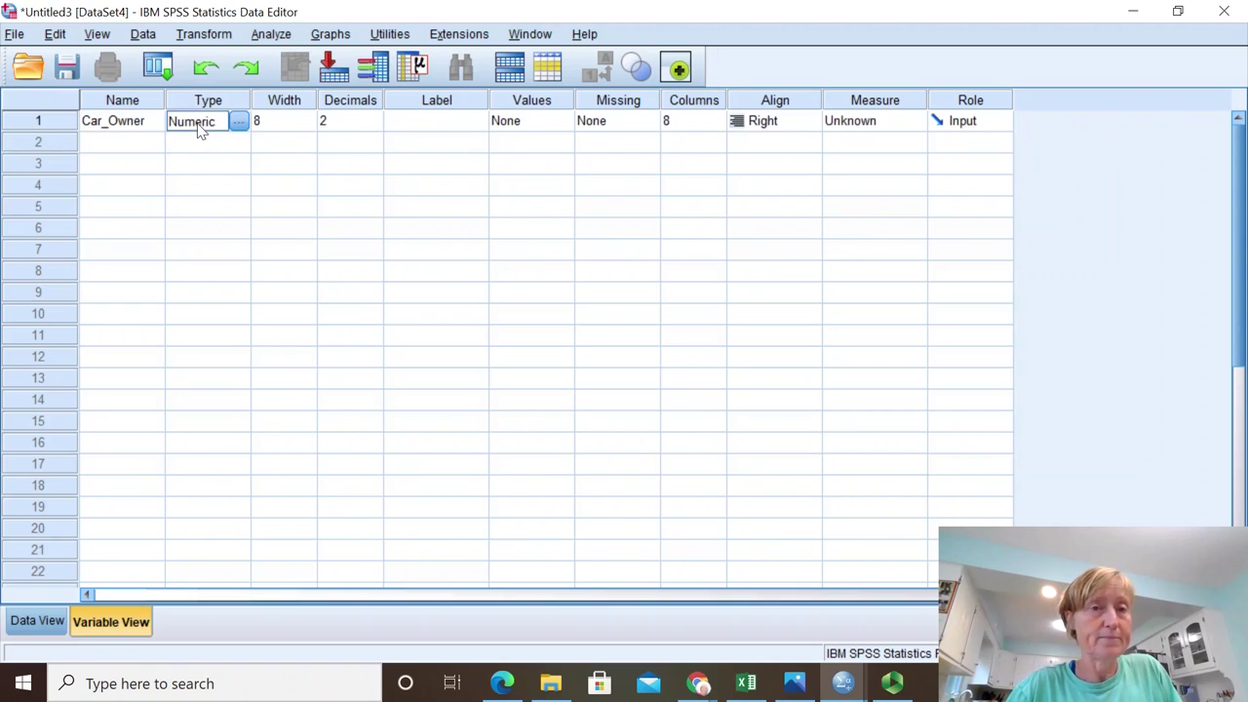
left_click(267, 126)
key("Tab")
key("Tab")
key("Tab")
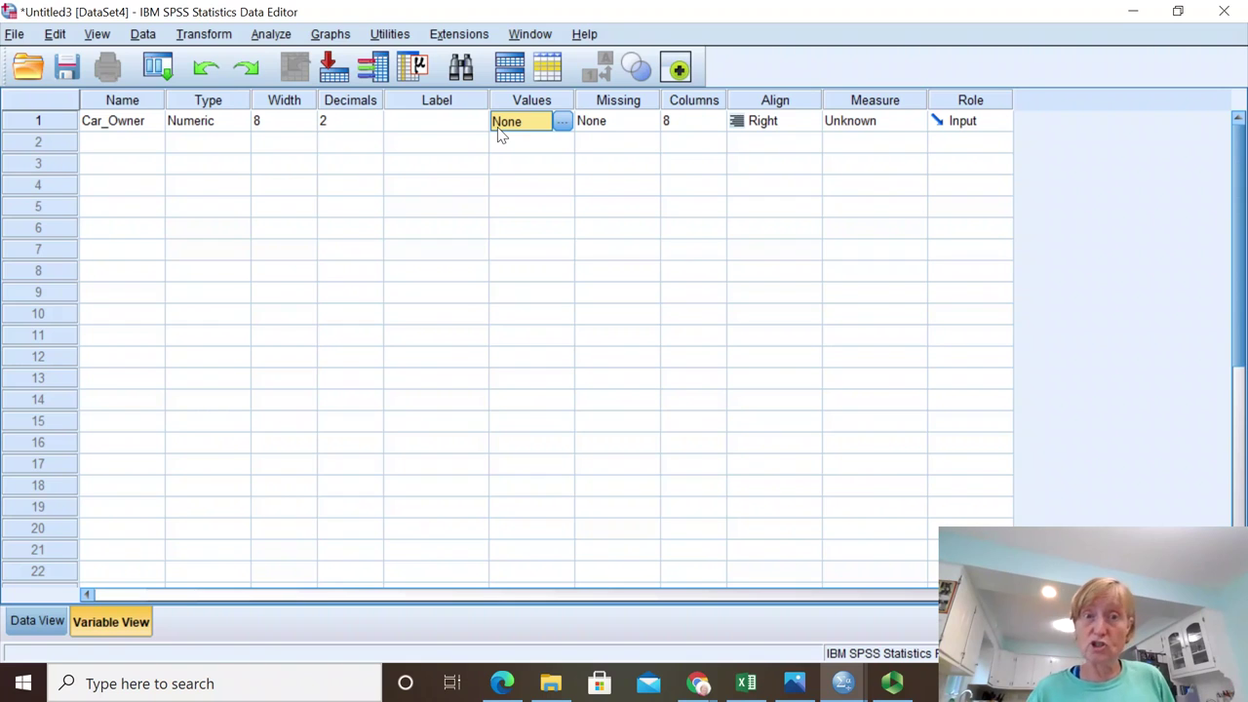
- Label Car_Owner value 1 as 'faculty and staff' and value 2 as 'student'
left_click(562, 122)
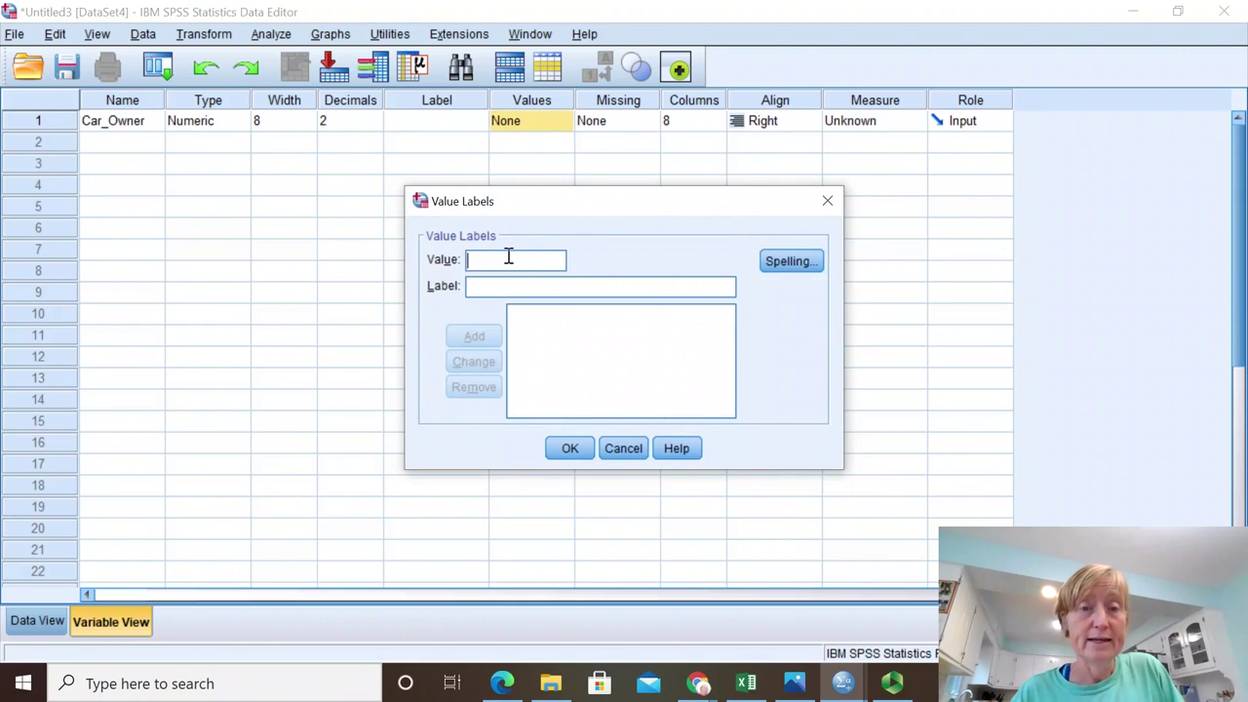
type("1")
left_click(477, 286)
type("fals")
key("BackSpace")
key("BackSpace")
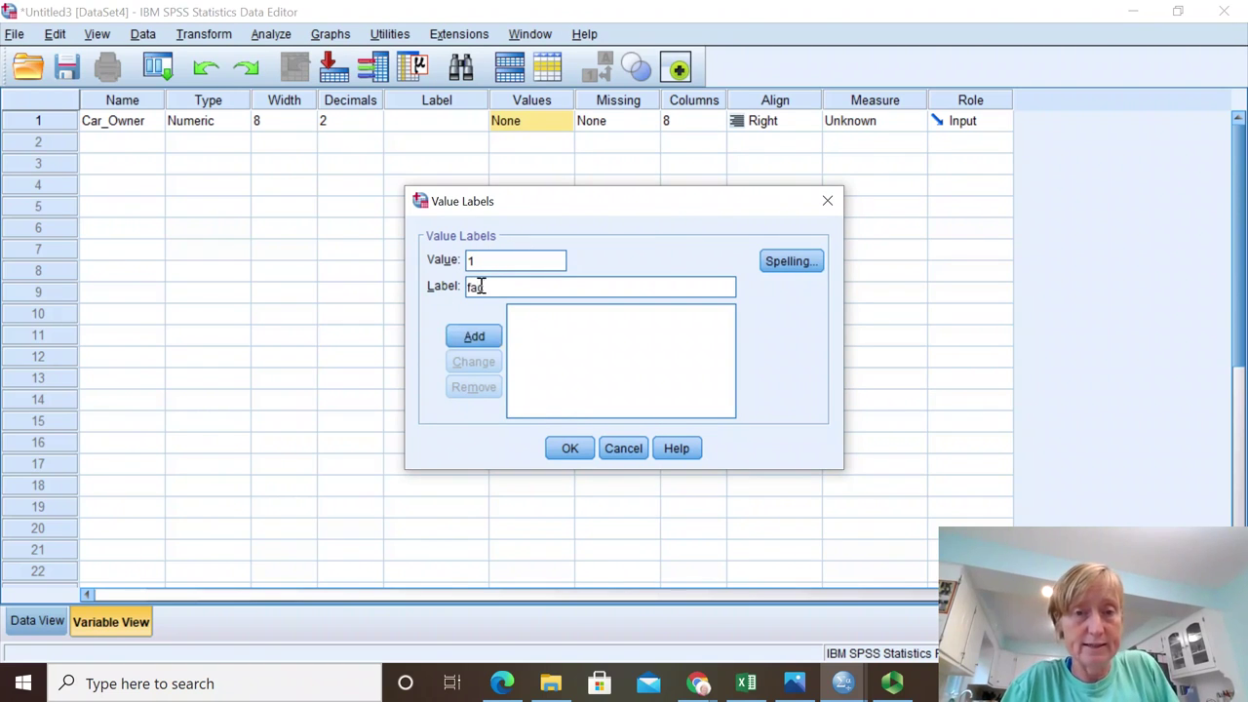
type("culty and staff")
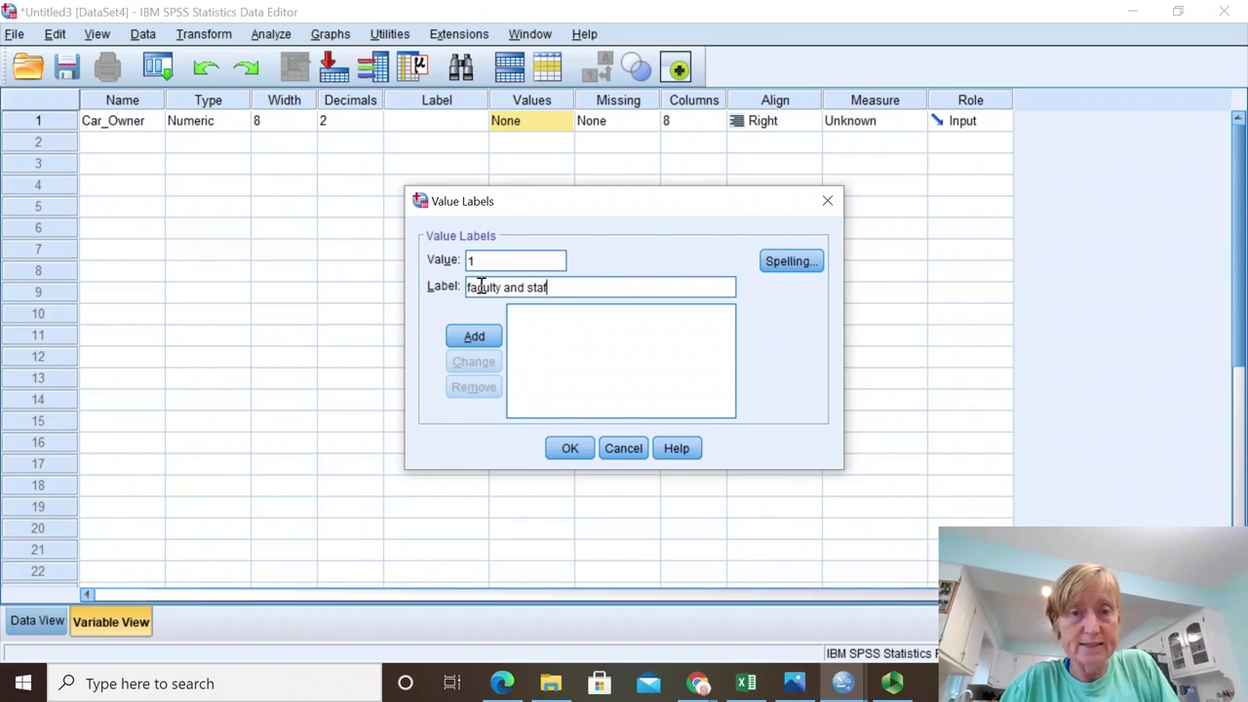
left_click(475, 339)
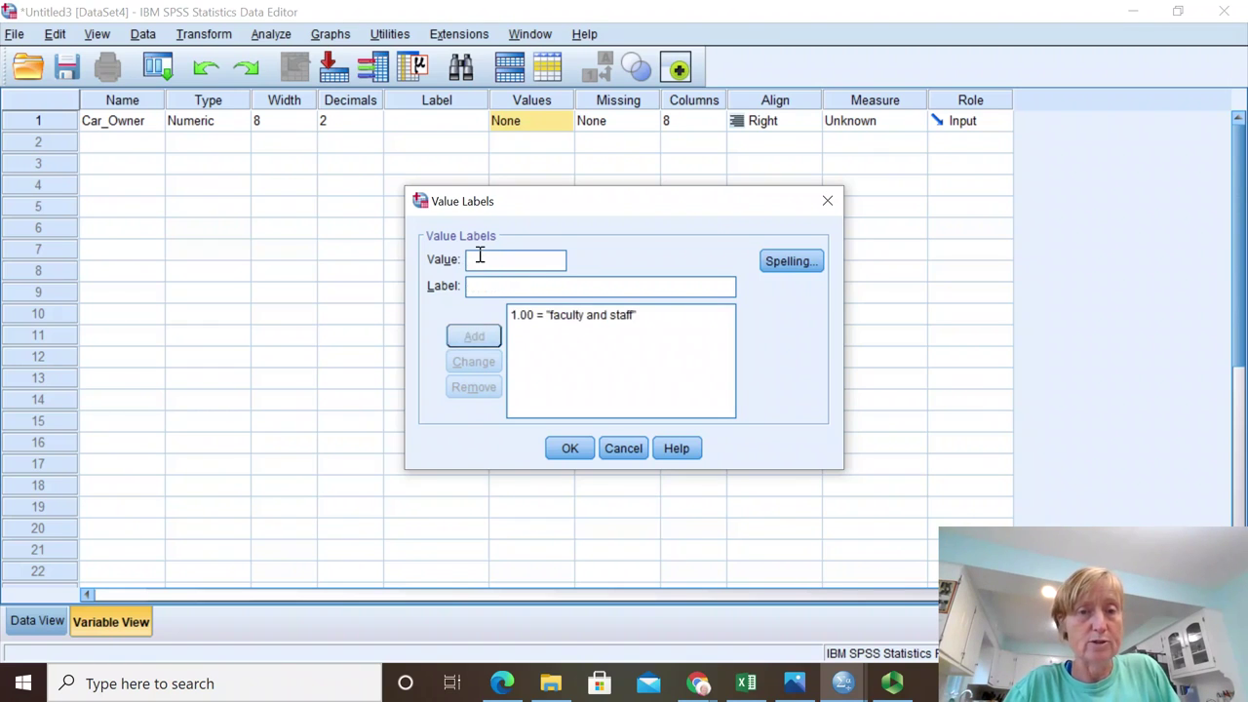
type("2")
left_click(503, 290)
type("student")
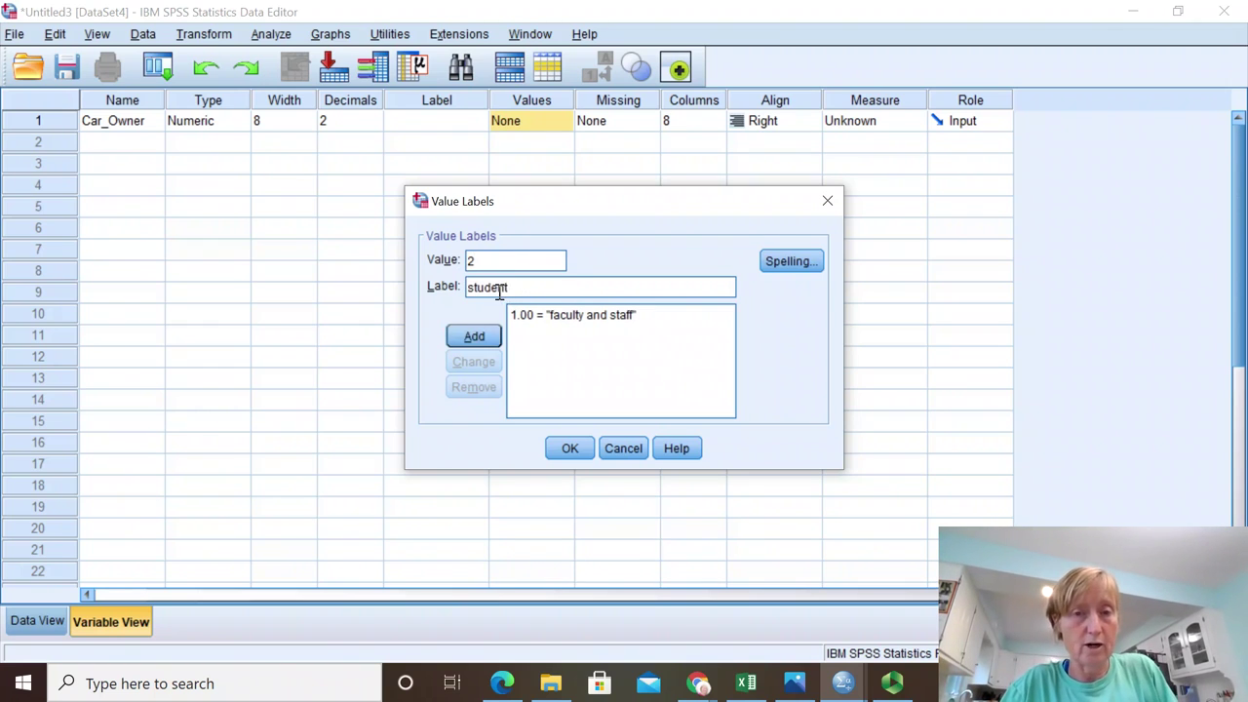
left_click(468, 343)
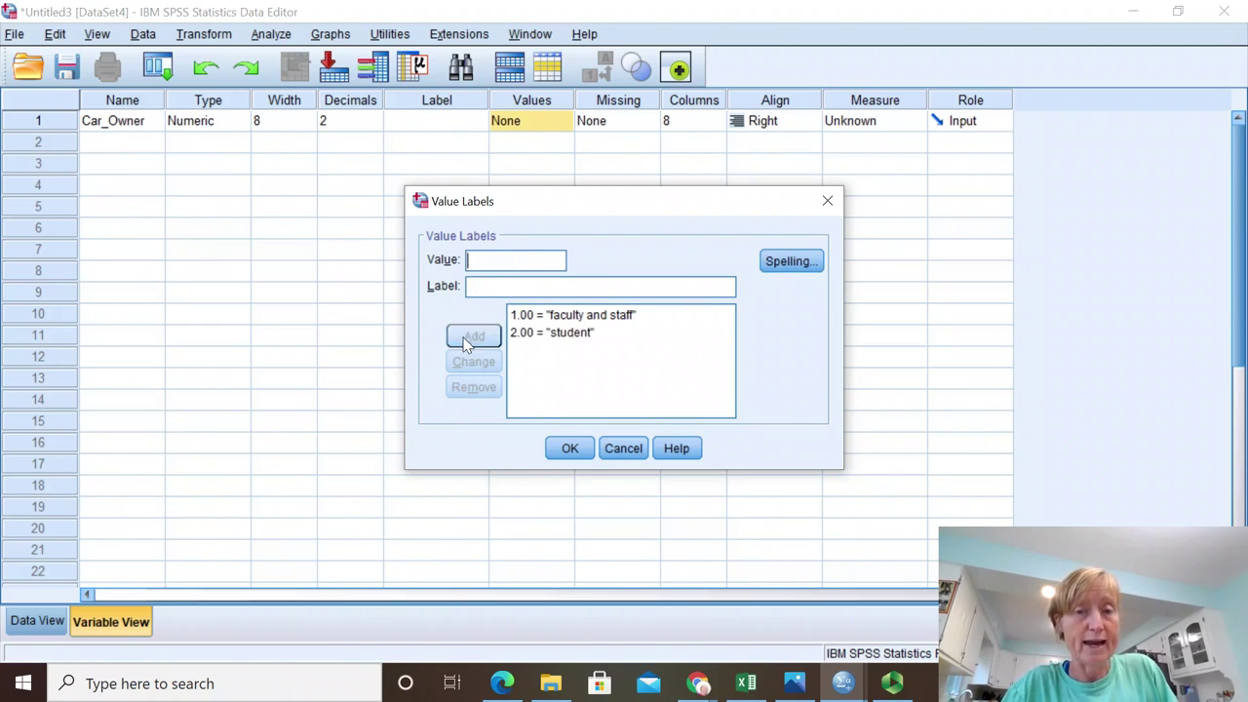
left_click(565, 449)
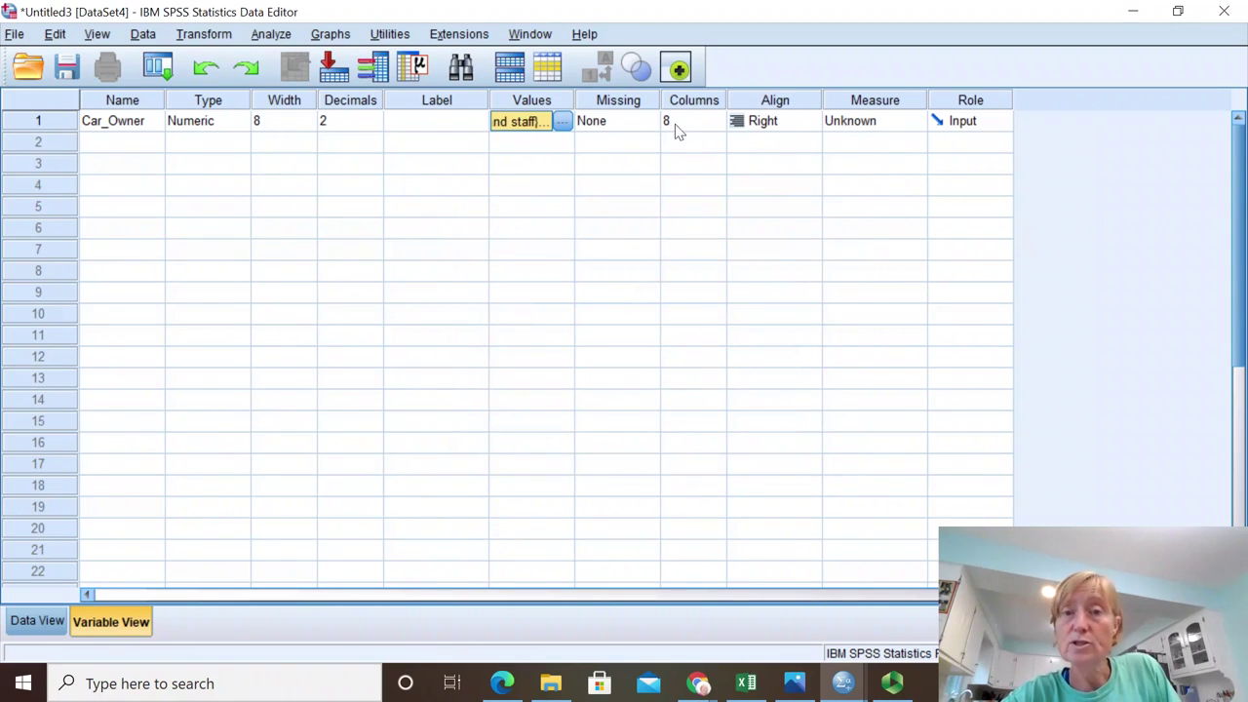
- Change Car_Owner's measurement level from Scale to Nominal
left_click(866, 125)
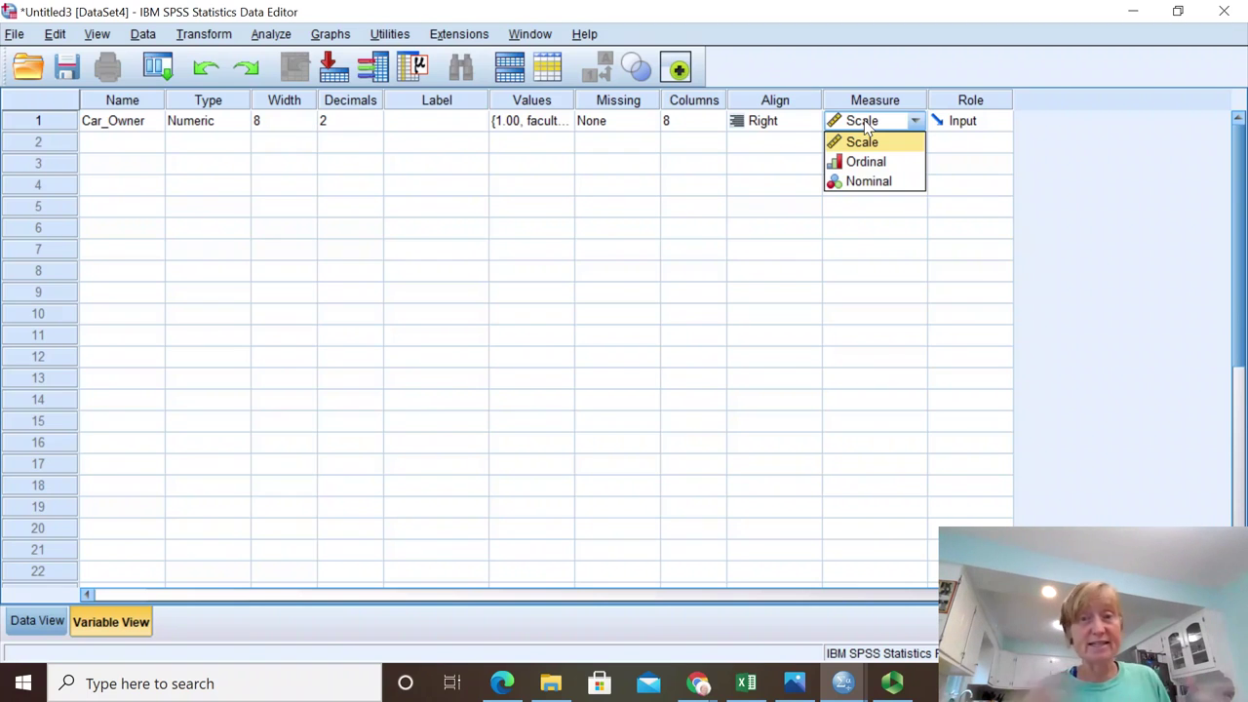
left_click(875, 183)
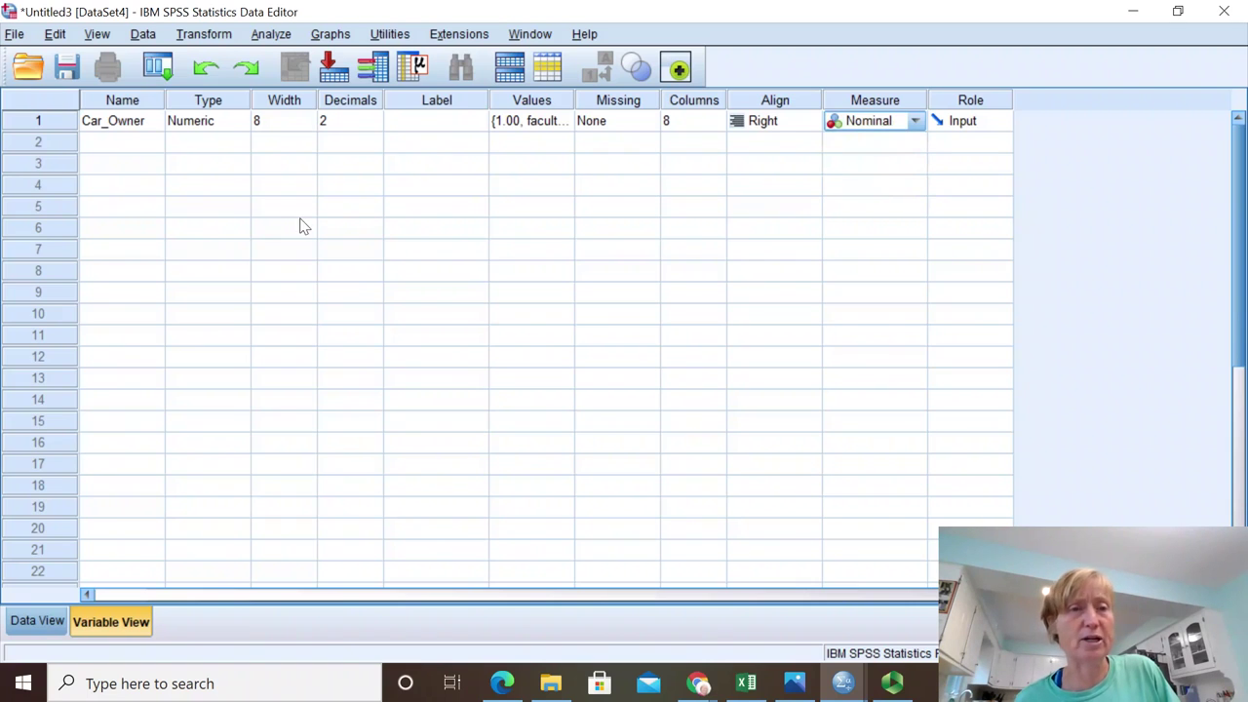
left_click(120, 143)
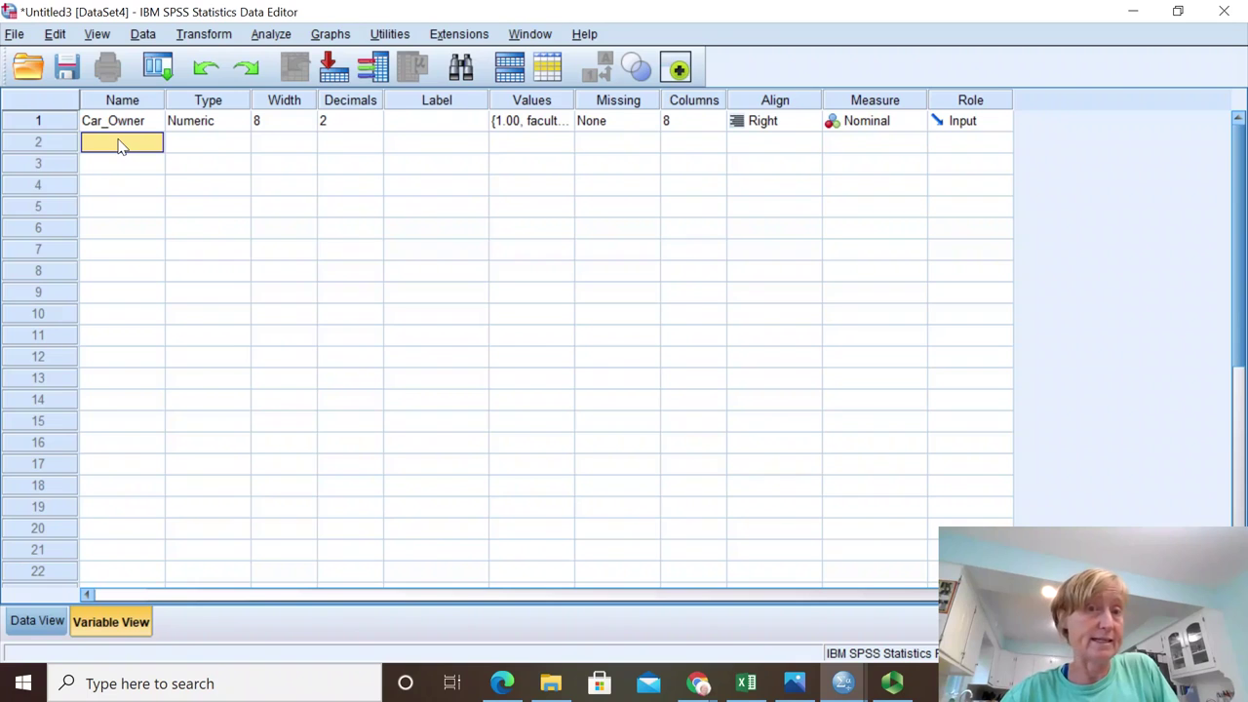
- Name row 2's variable Mean_Car_Length and move across to its Scale measure setting
type("Mean")
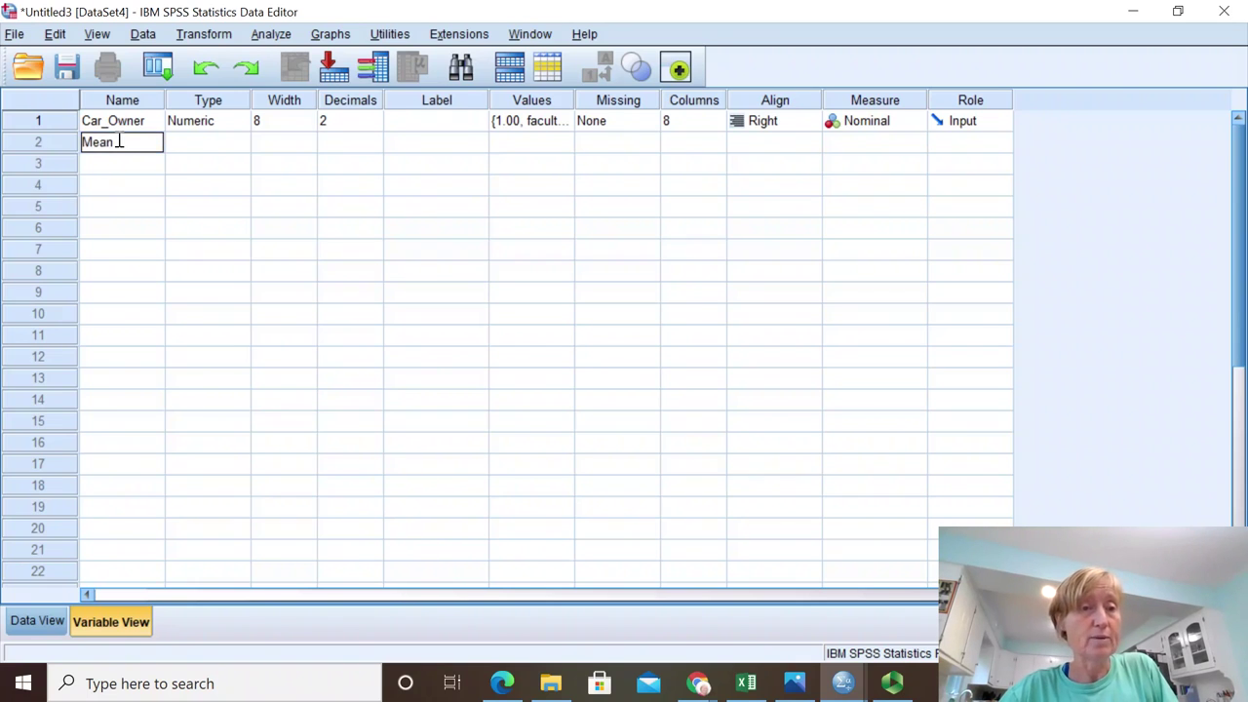
type("_Car_length")
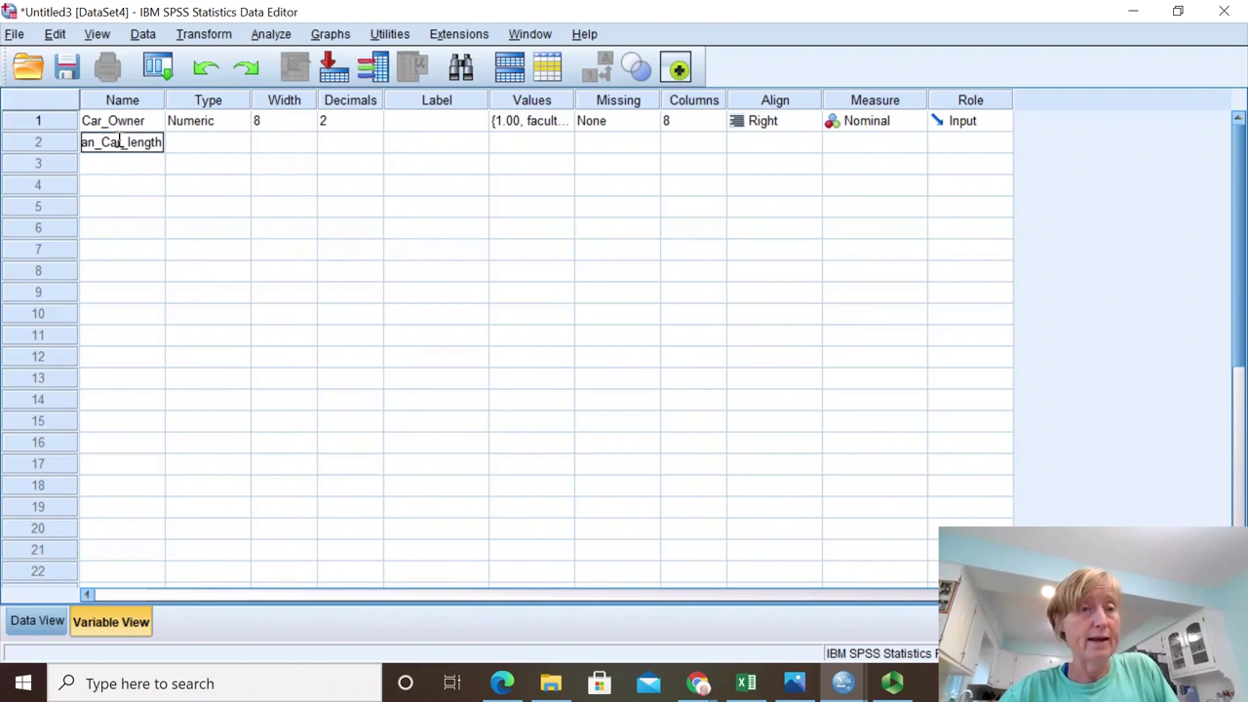
key("BackSpace")
key("BackSpace")
key("BackSpace")
key("BackSpace")
key("BackSpace")
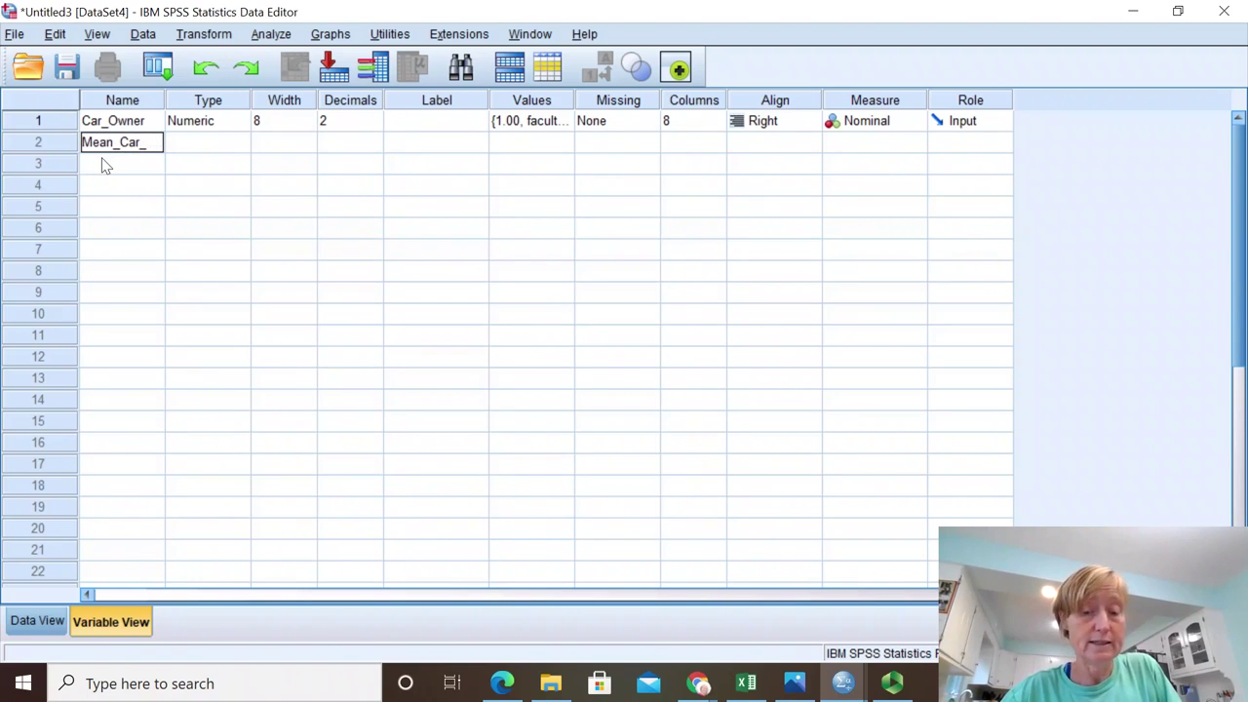
type("Length")
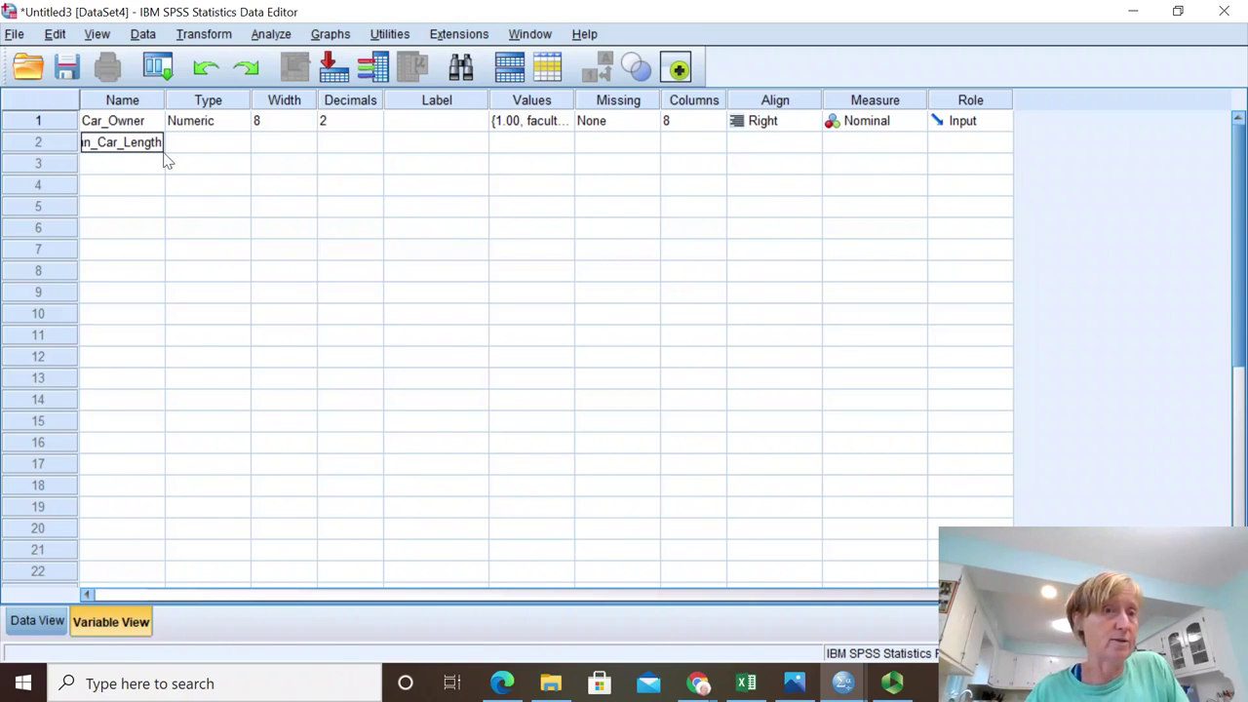
key("Tab")
key("Tab")
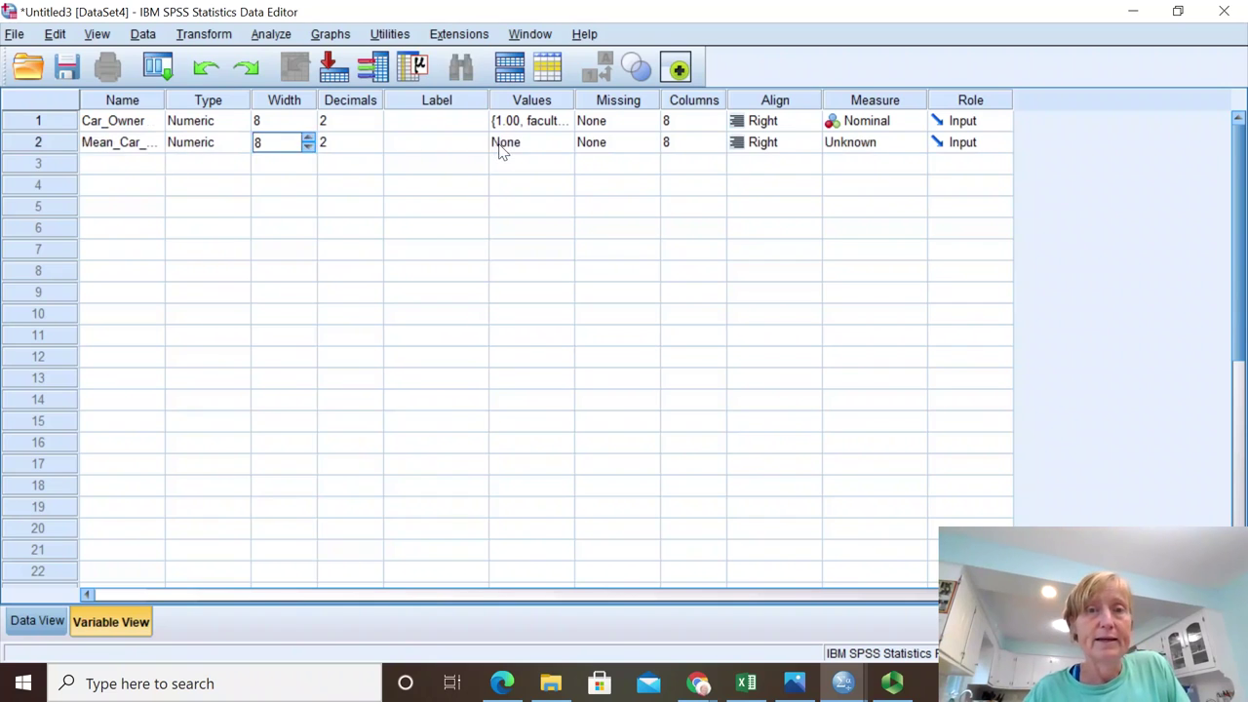
key("Tab")
left_click(501, 151)
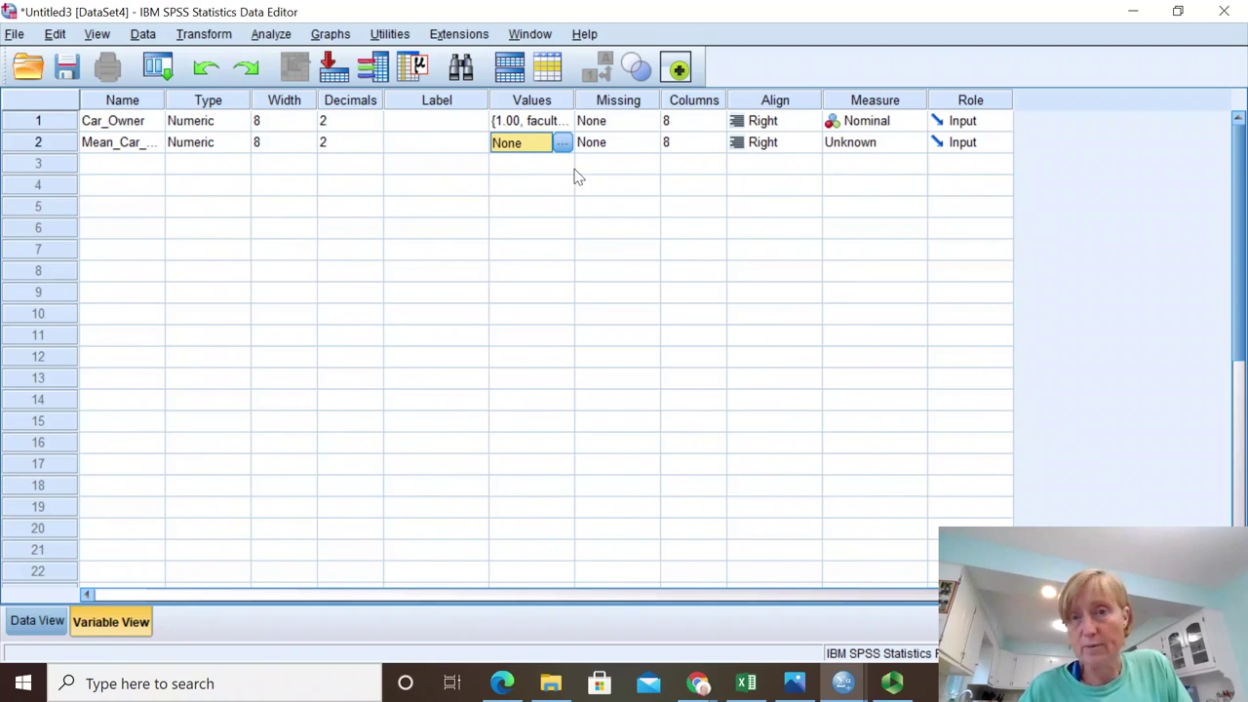
key("Tab")
key("Tab")
key("Tab")
key("Tab")
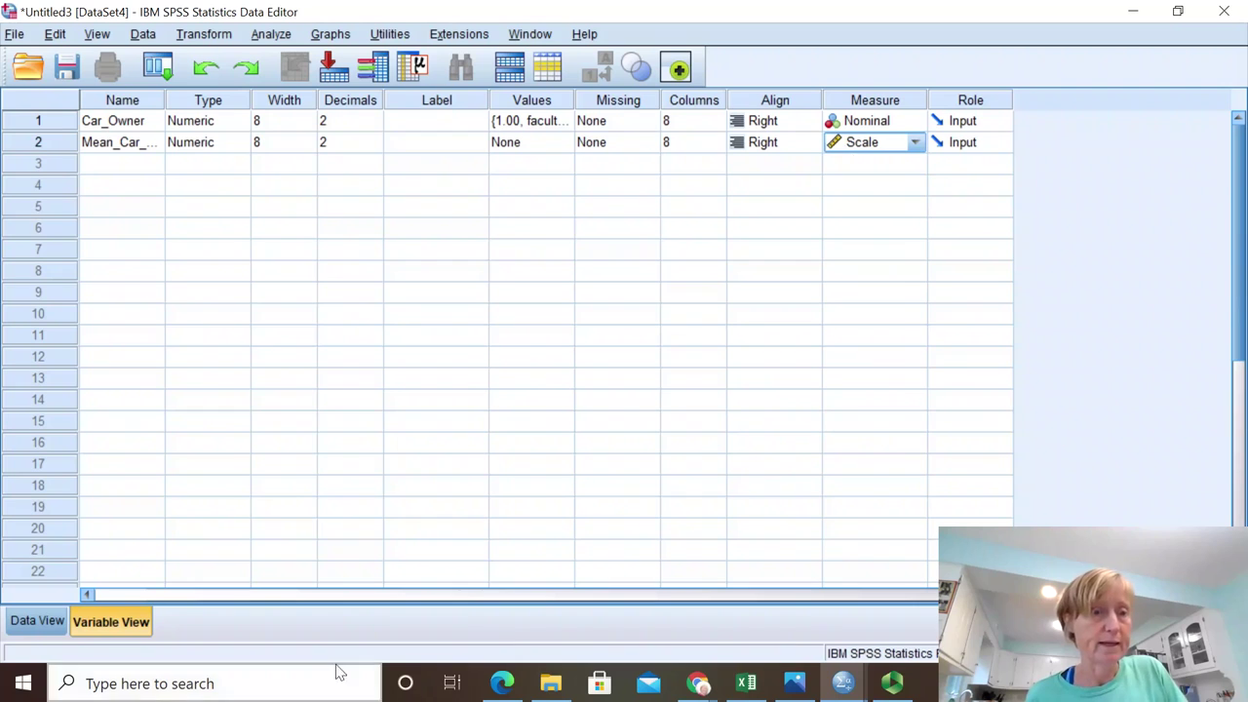
- Paste the car-length data into Data View from the first Car_Owner cell and check rows 1–20
left_click(41, 626)
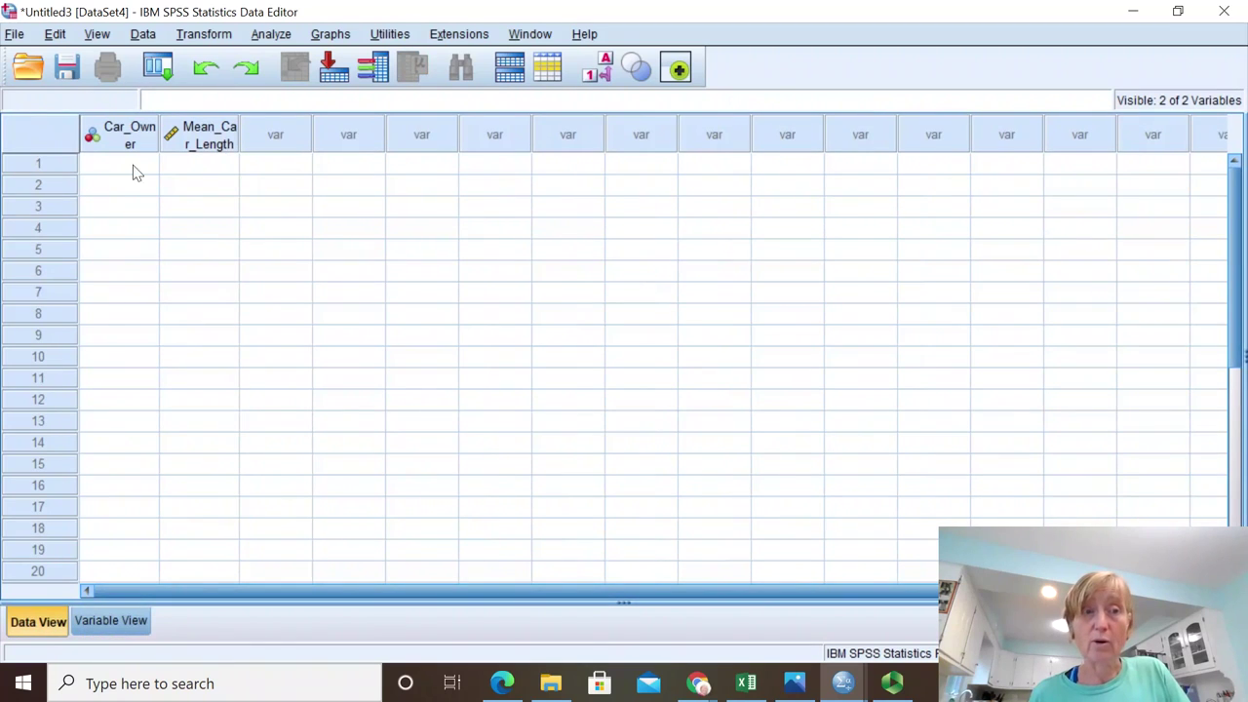
left_click(110, 176)
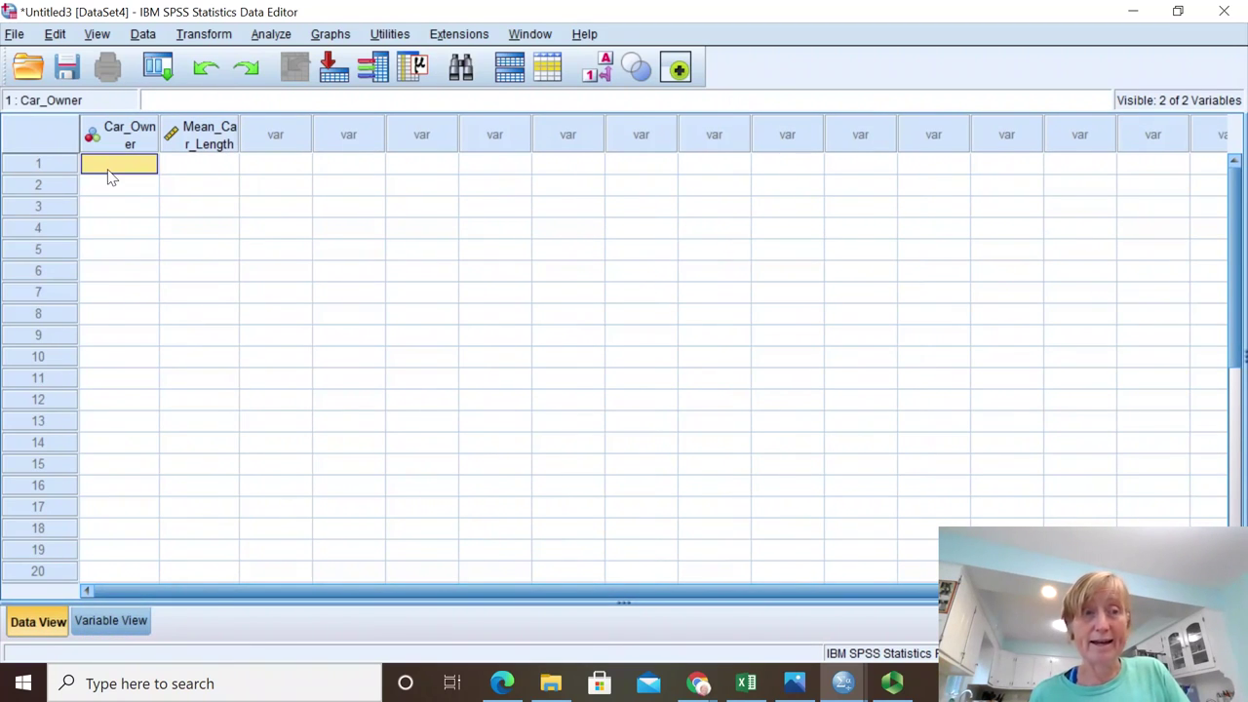
left_click(328, 35)
key("ctrl+v")
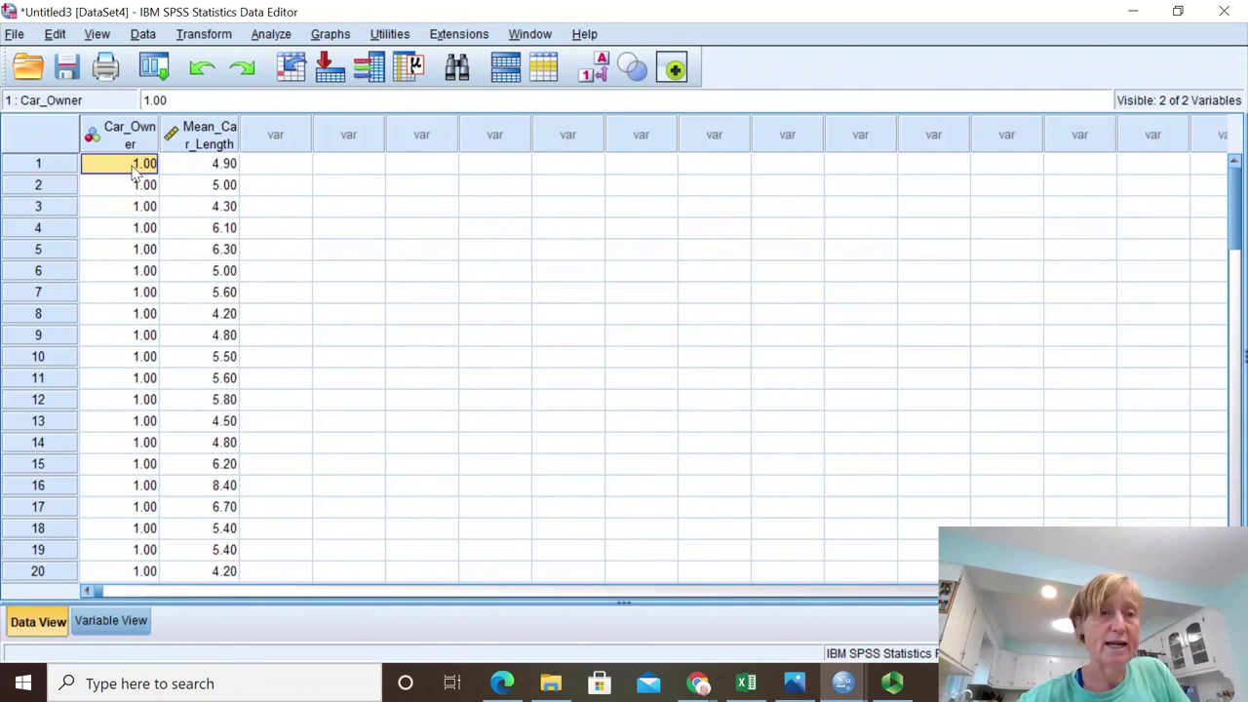
scroll(135, 171, "down", 5)
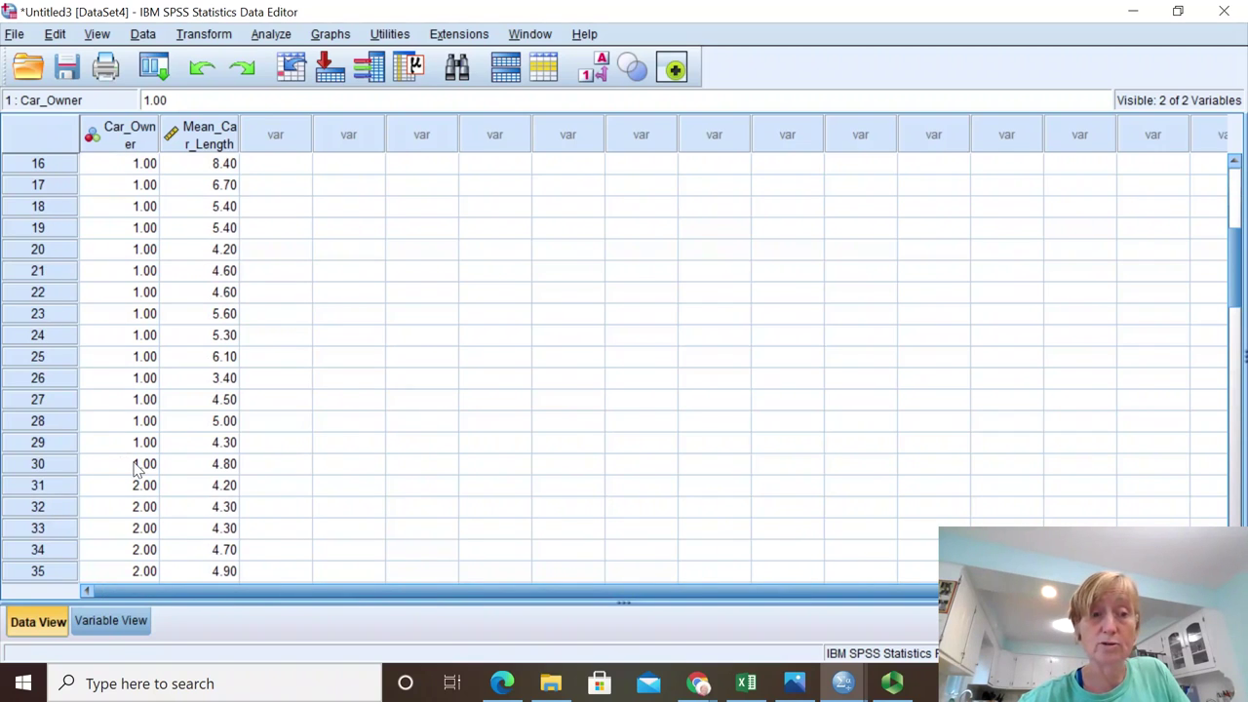
scroll(137, 468, "down", 5)
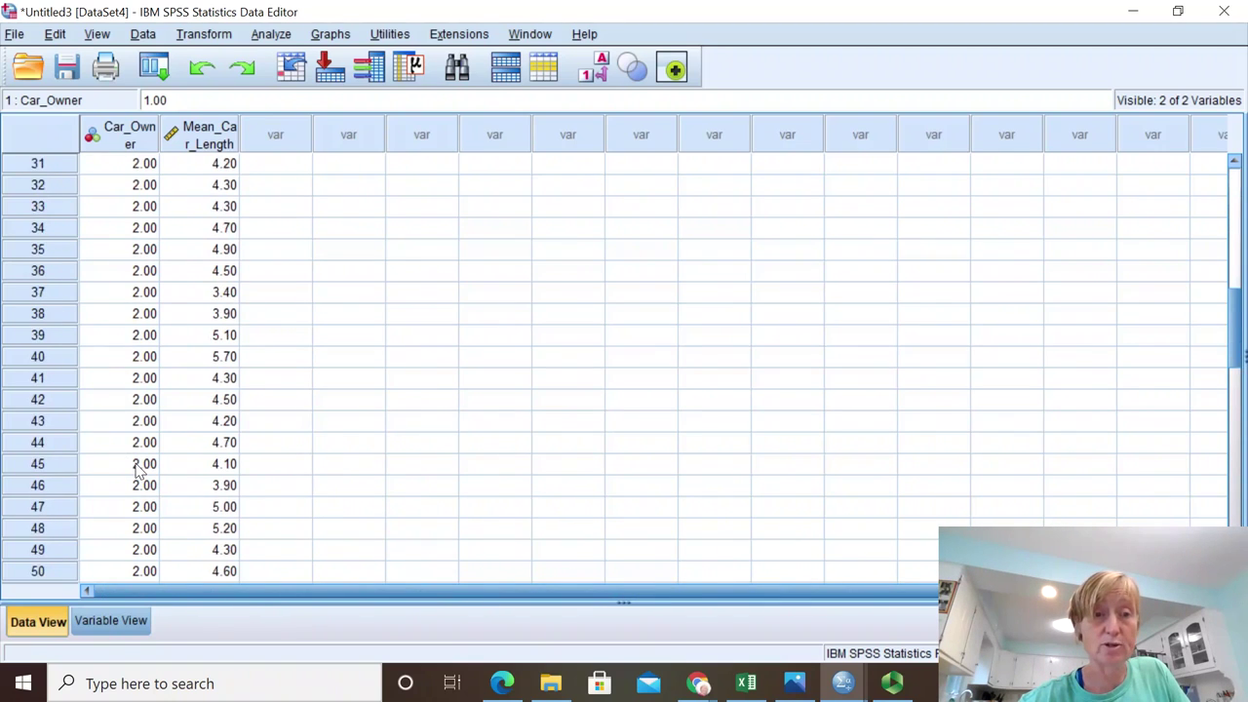
scroll(140, 471, "up", 10)
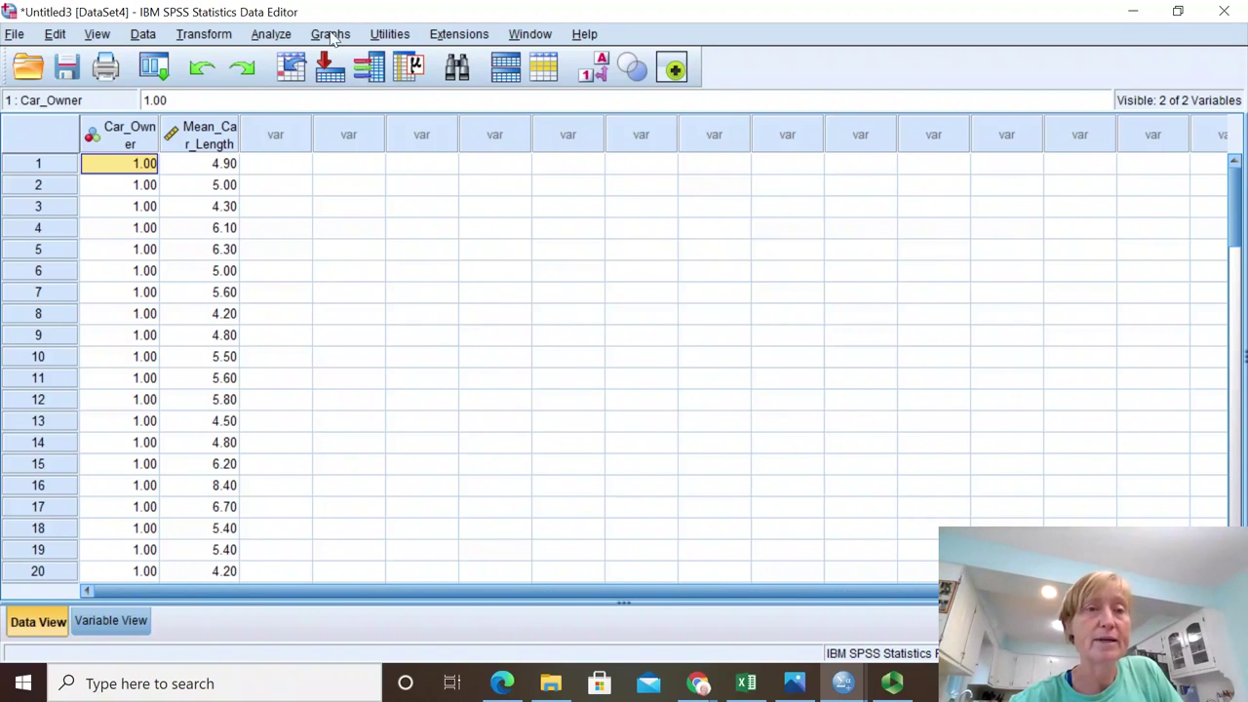
- Open the Independent-Samples T Test dialog from Analyze > Compare Means
left_click(272, 36)
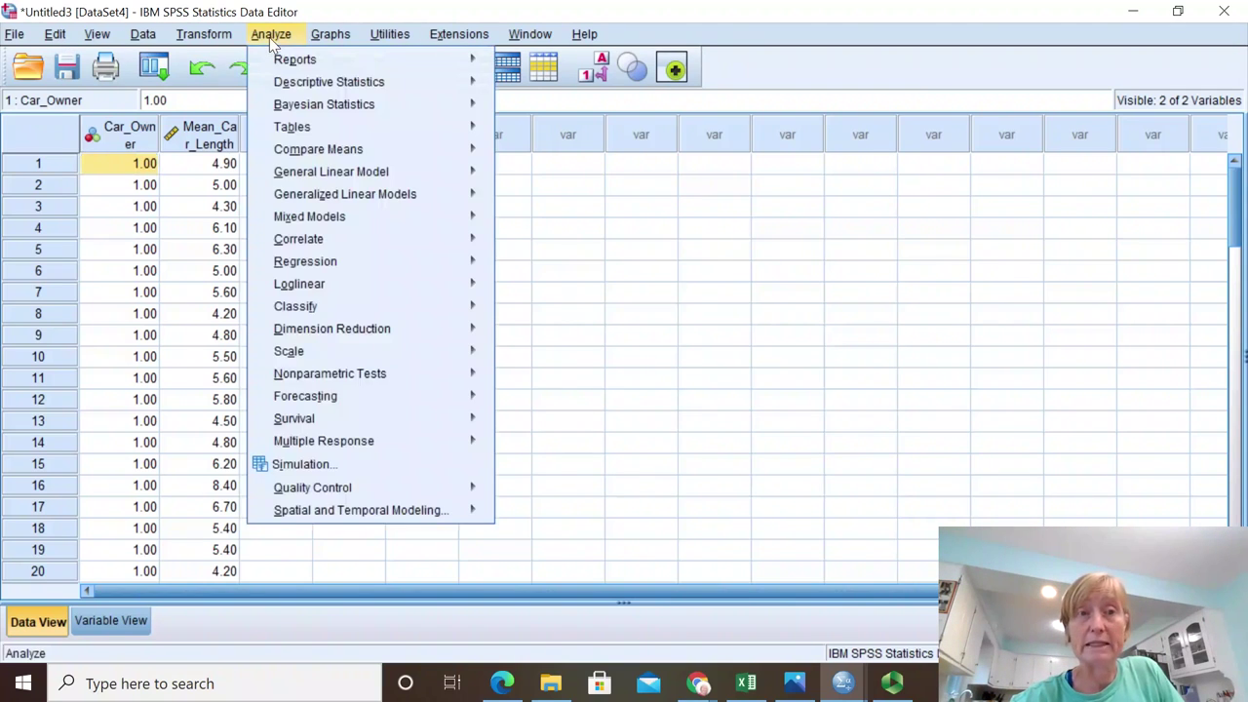
mouse_move(308, 84)
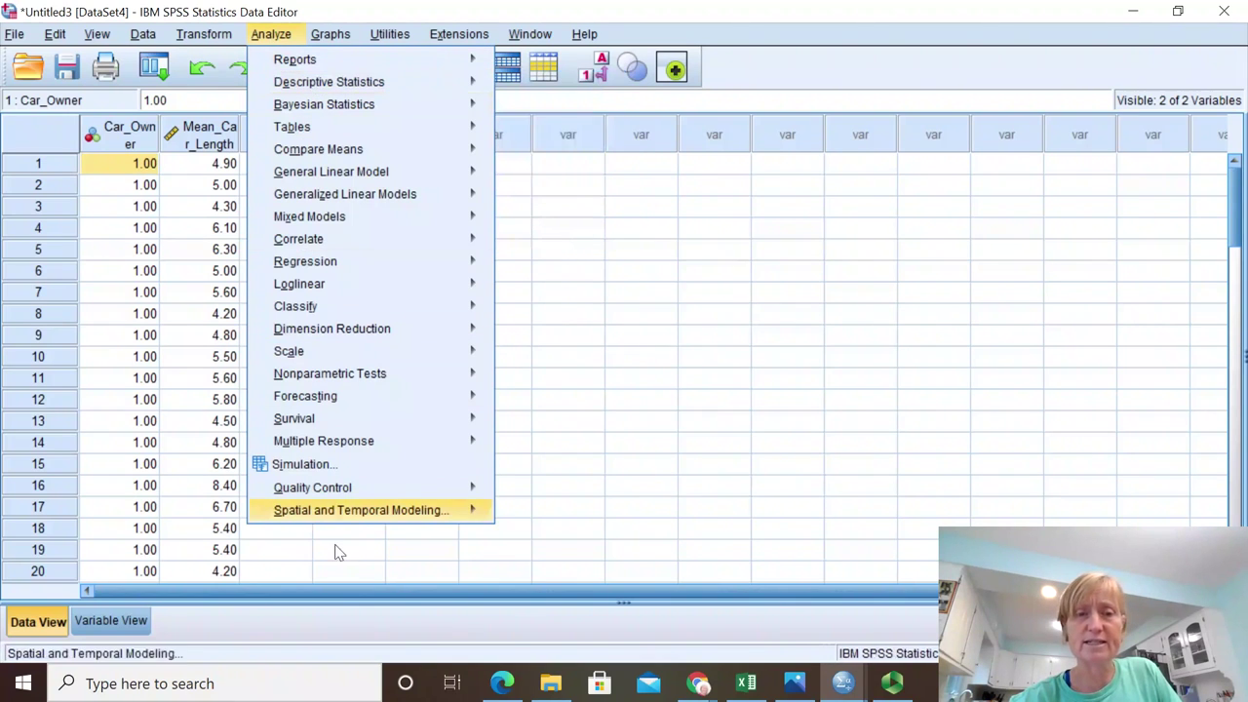
mouse_move(349, 154)
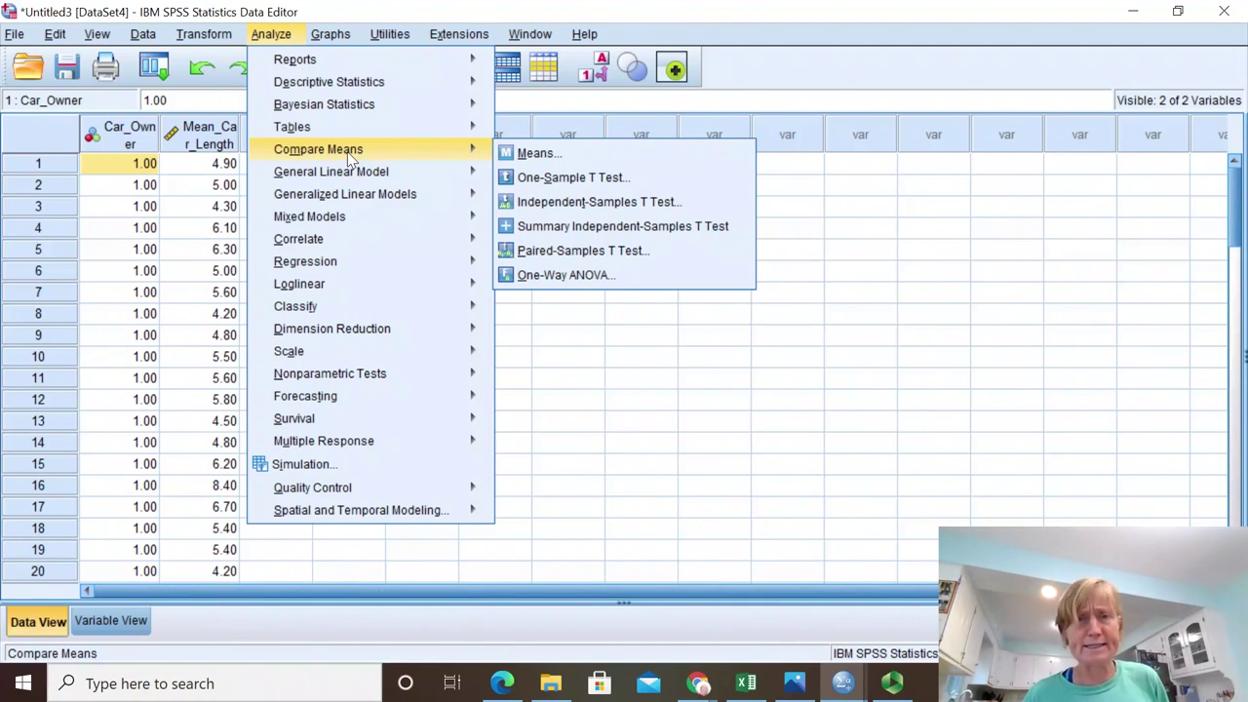
mouse_move(424, 193)
mouse_move(399, 151)
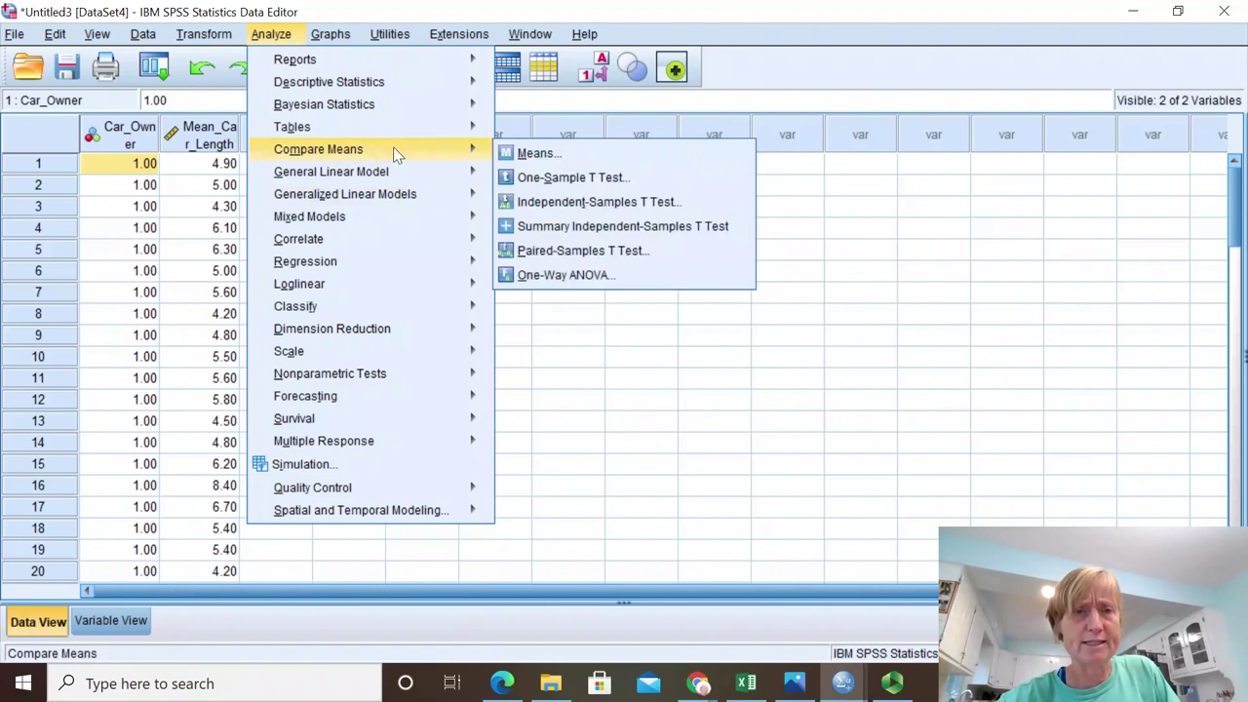
left_click(556, 203)
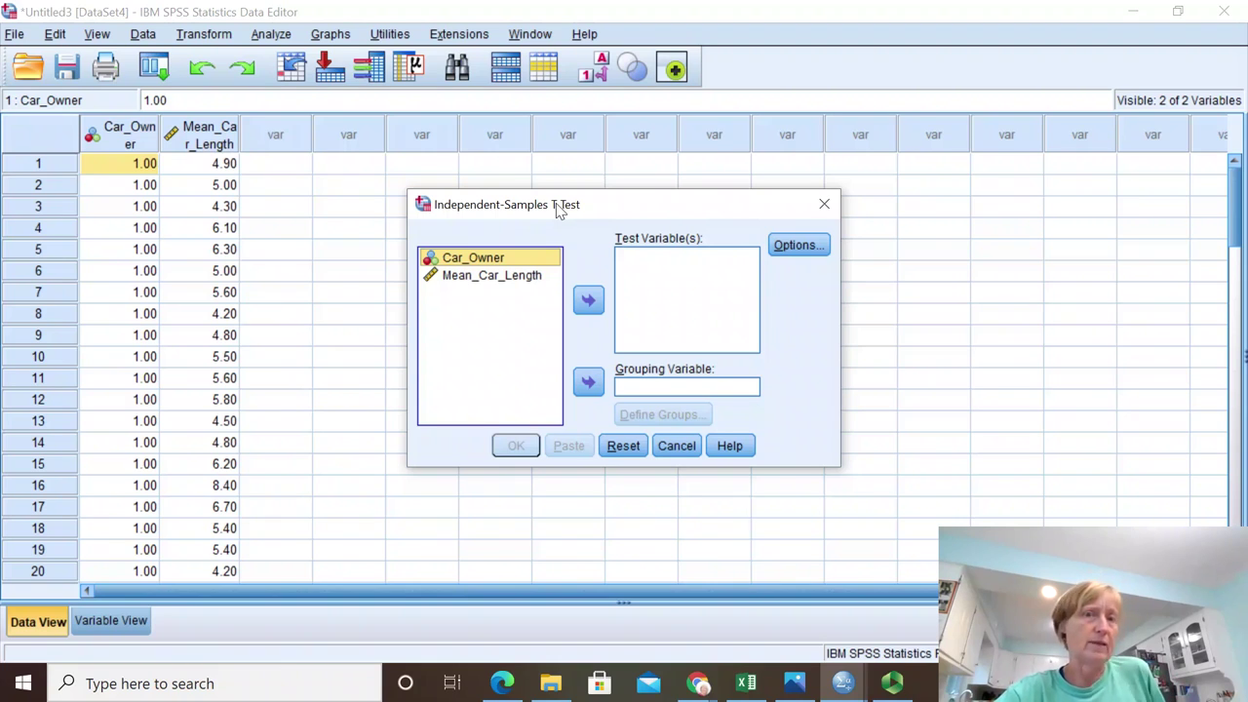
- Make Mean_Car_Length the test variable and Car_Owner the grouping variable
left_click(468, 278)
left_click(588, 304)
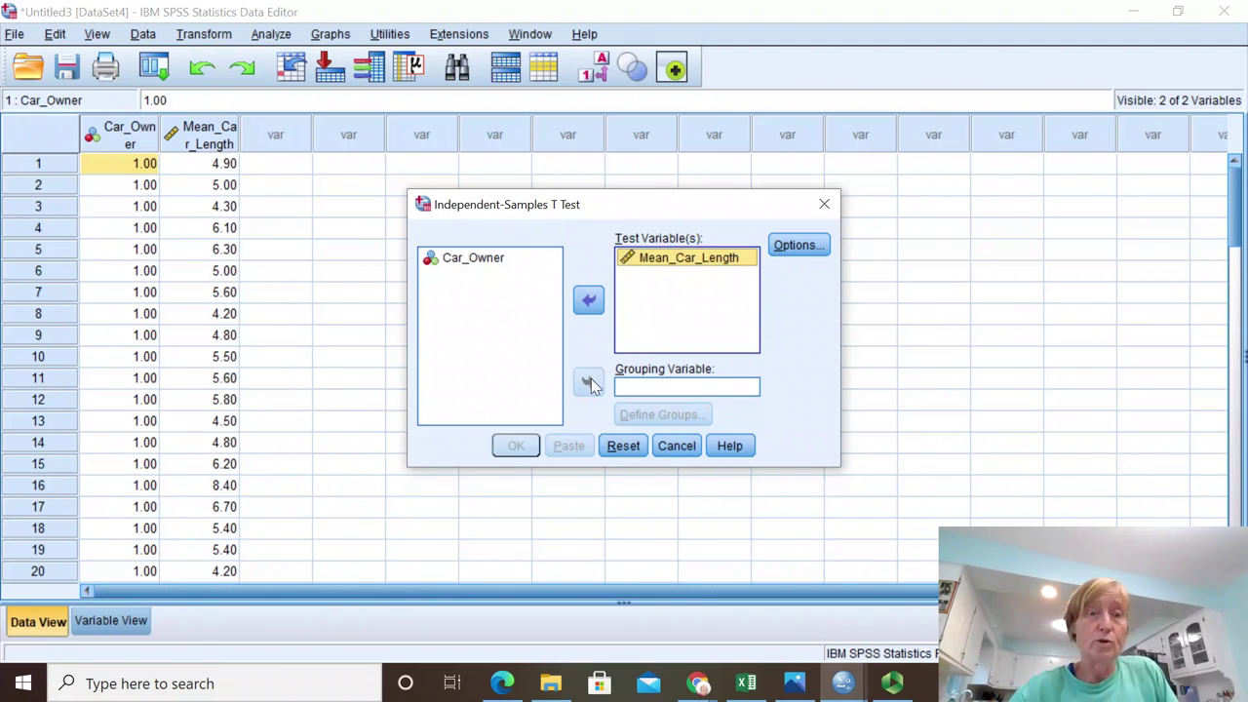
left_click(502, 261)
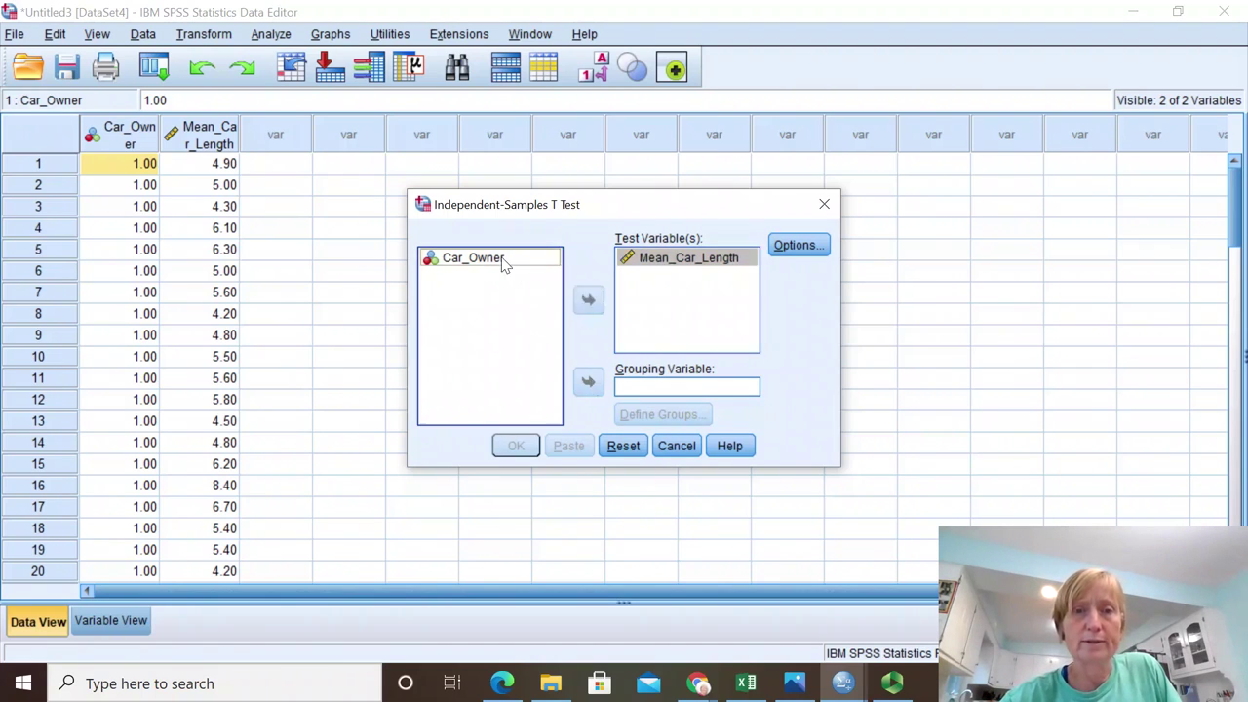
left_click(588, 382)
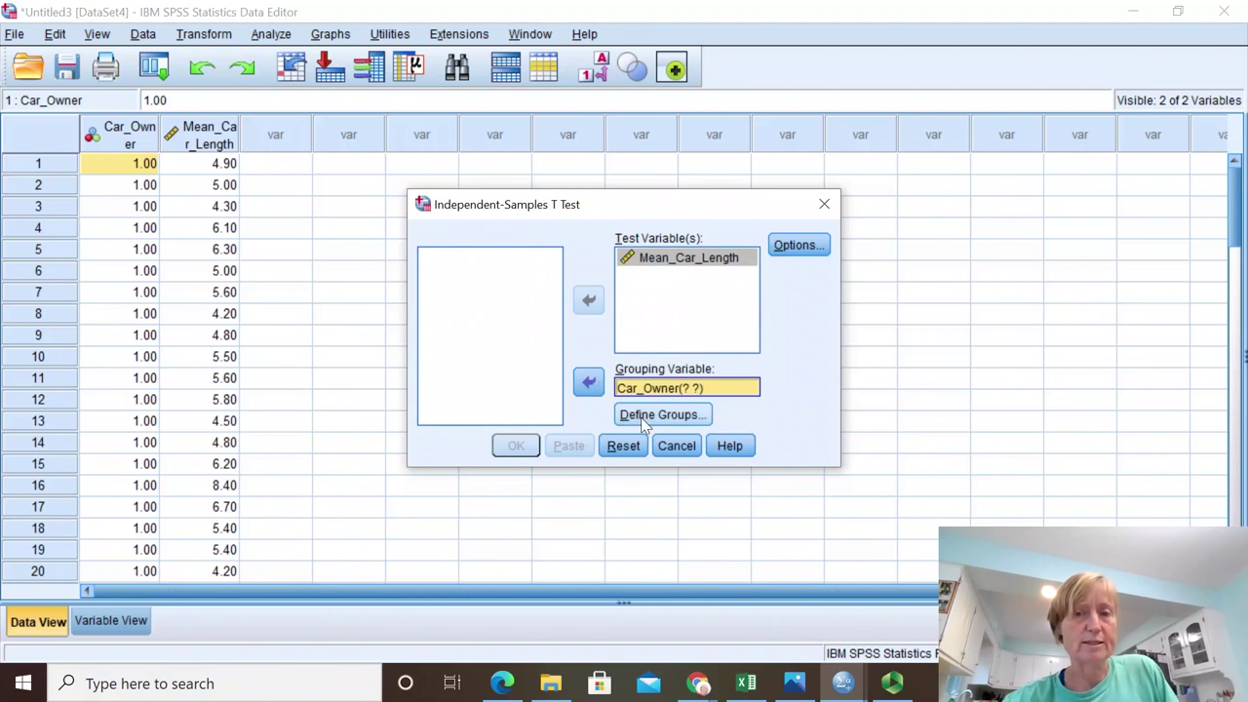
- Define the Car_Owner groups to compare as 1 and 2
left_click(641, 417)
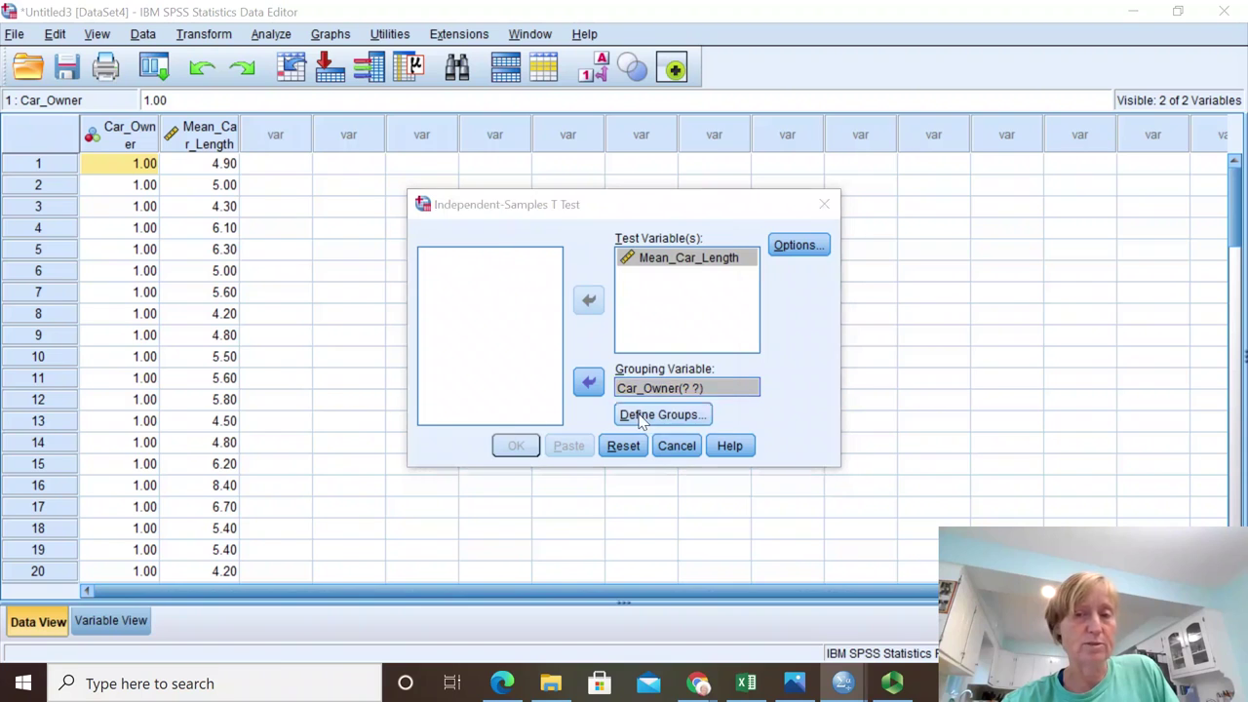
left_click(630, 307)
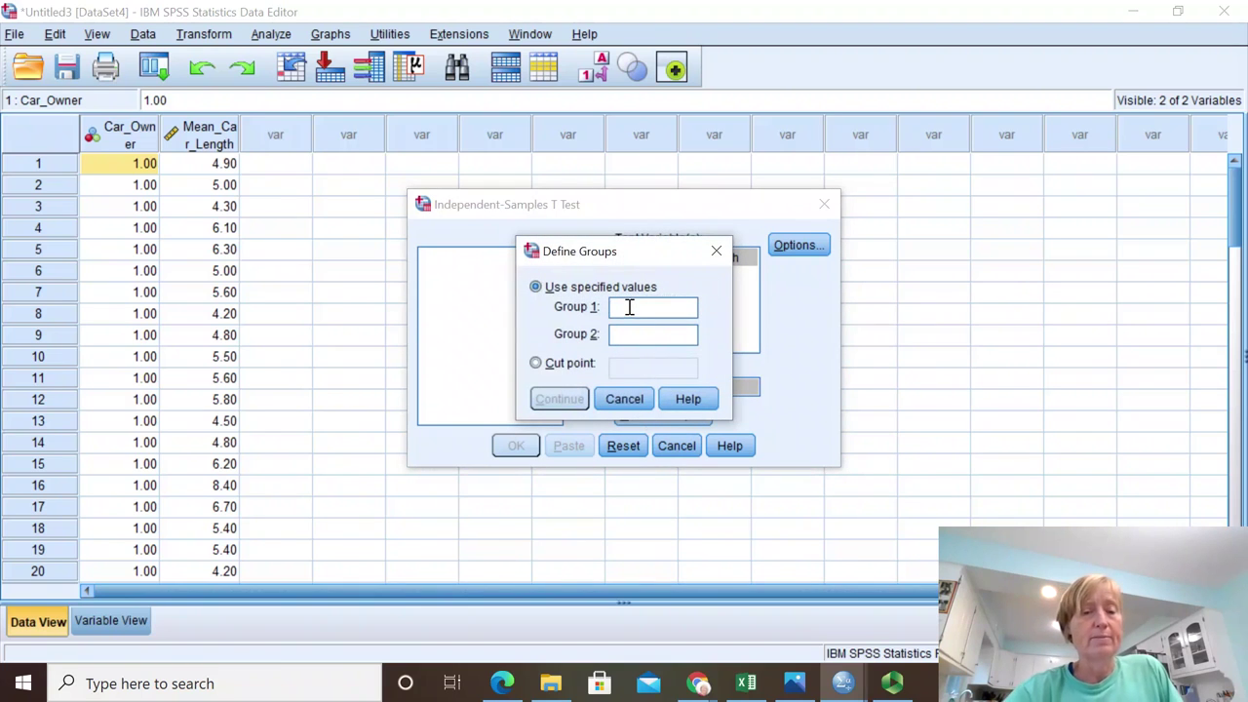
type("1")
left_click(623, 334)
type("2")
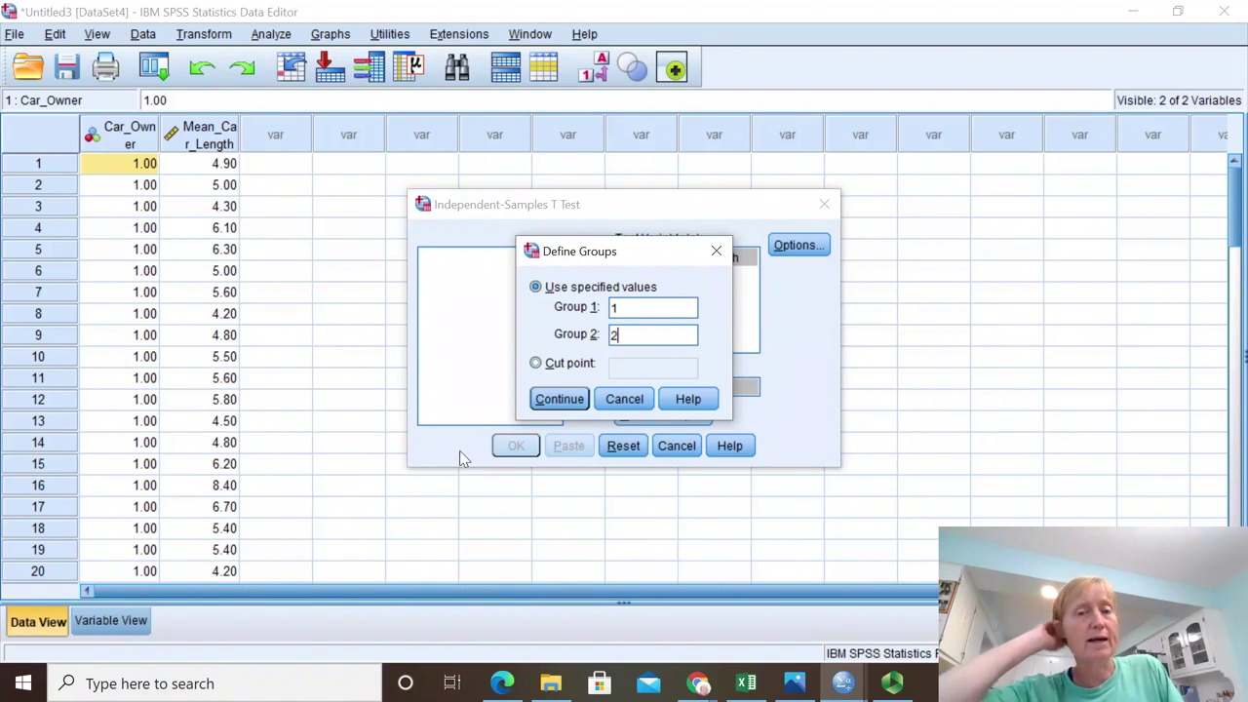
left_click(549, 404)
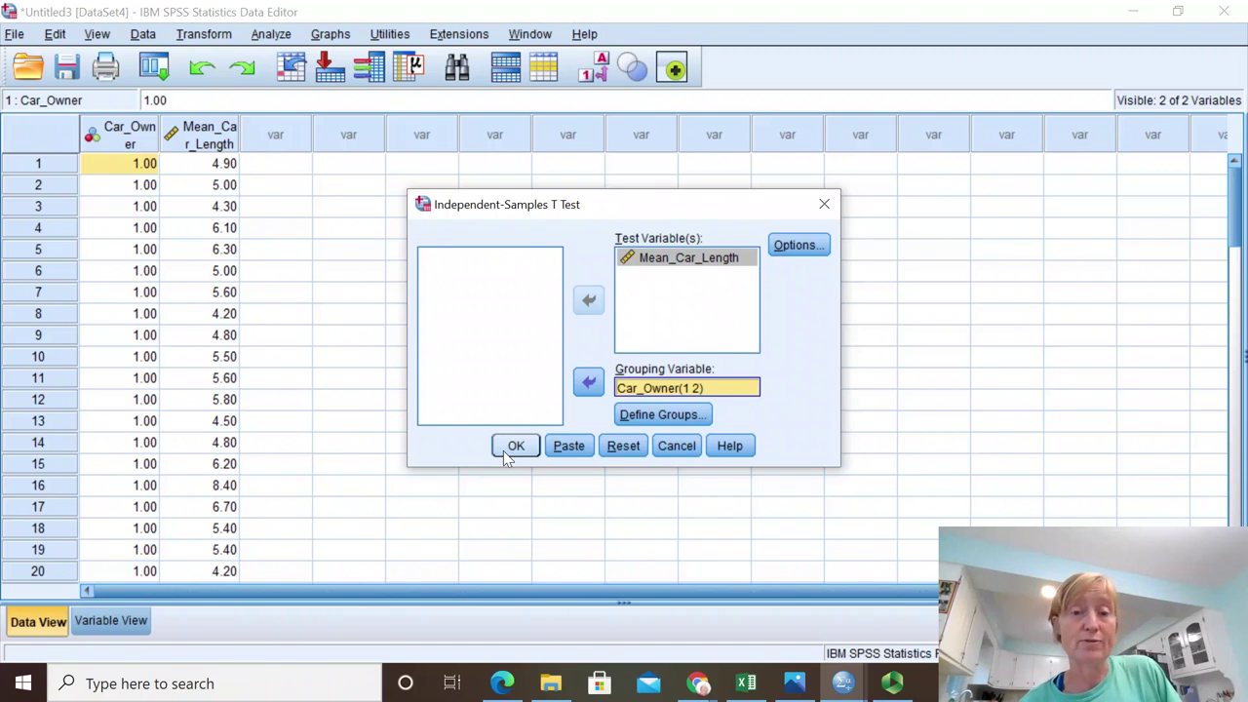
- Run the t test and view the Group Statistics and Independent Samples Test tables
left_click(514, 447)
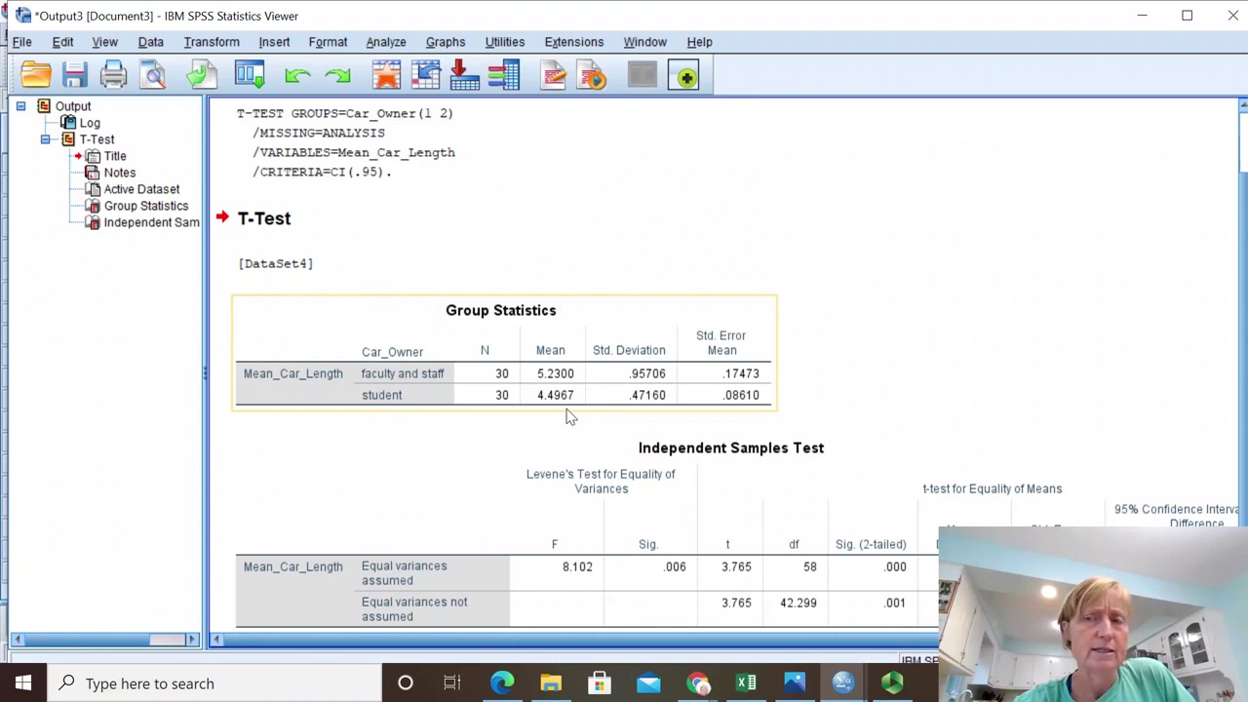
scroll(524, 358, "down", 1)
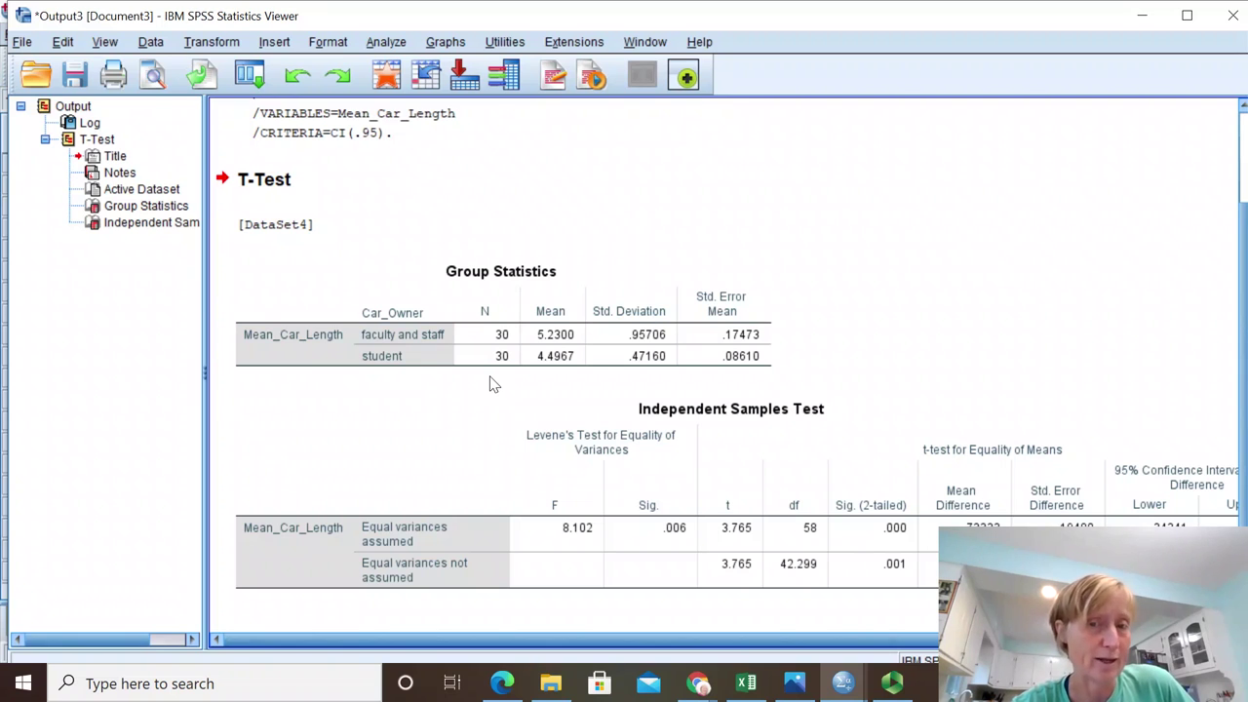
left_click(507, 363)
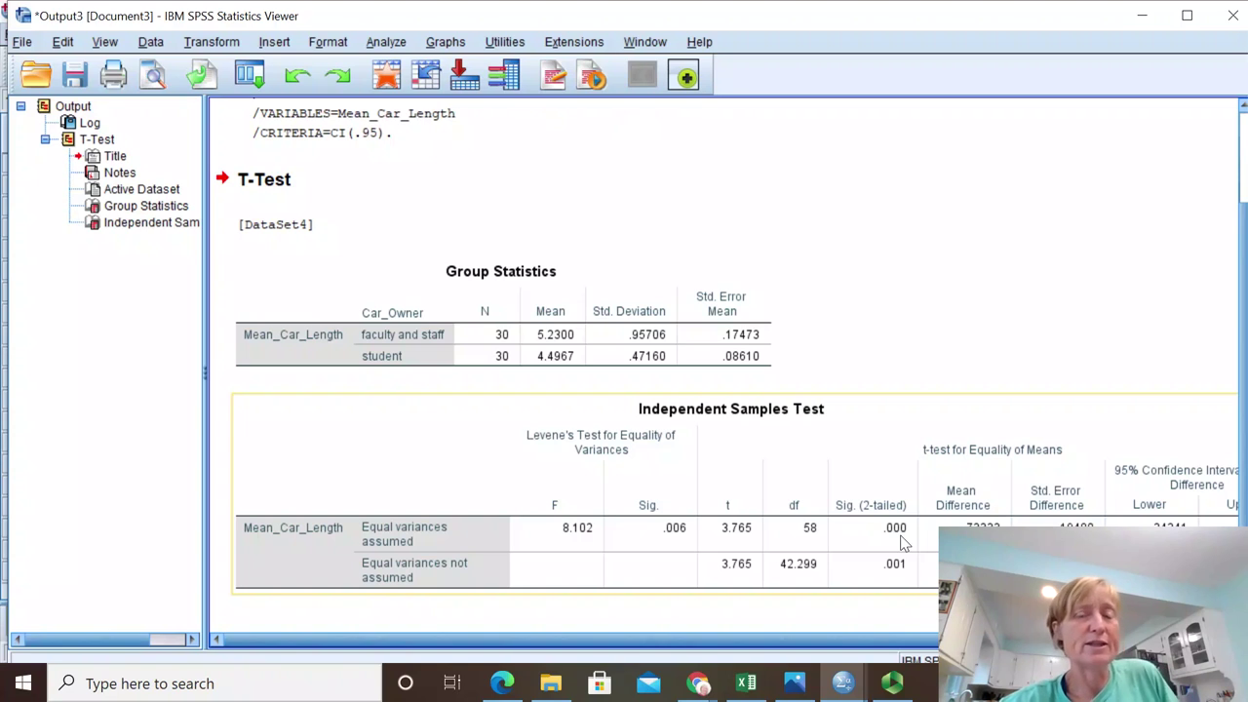
left_click(806, 217)
left_click(569, 367)
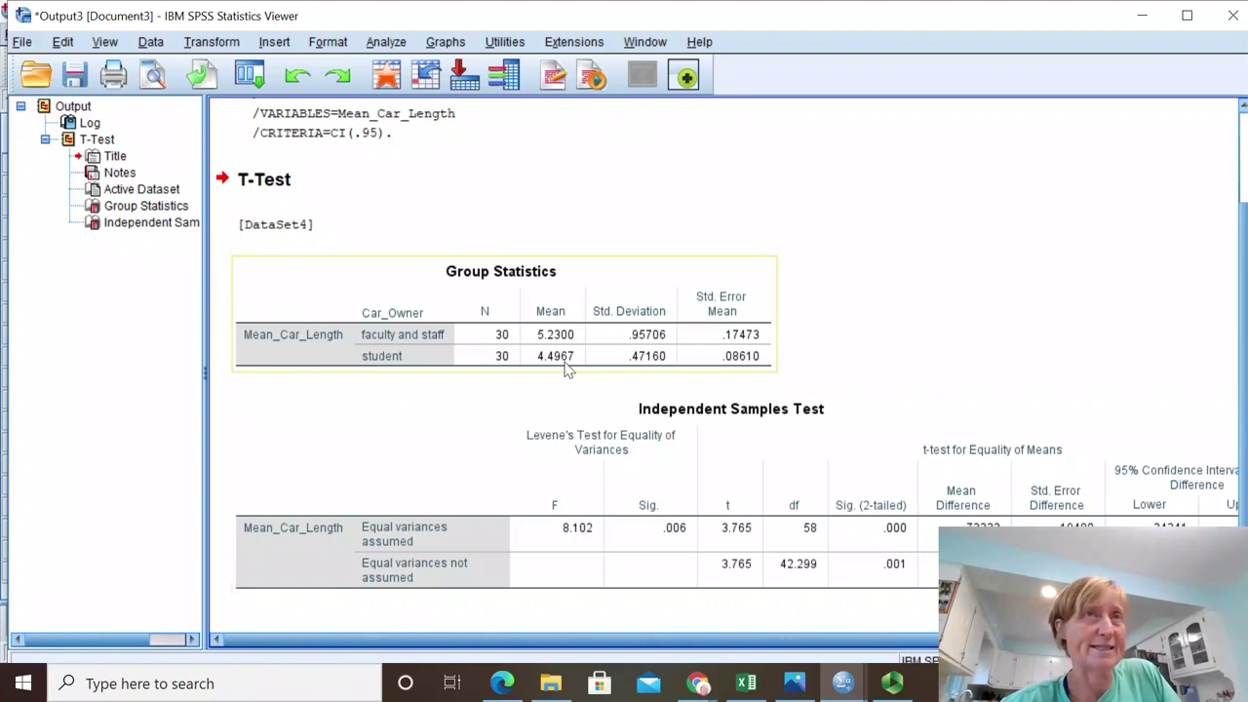
left_click(639, 402)
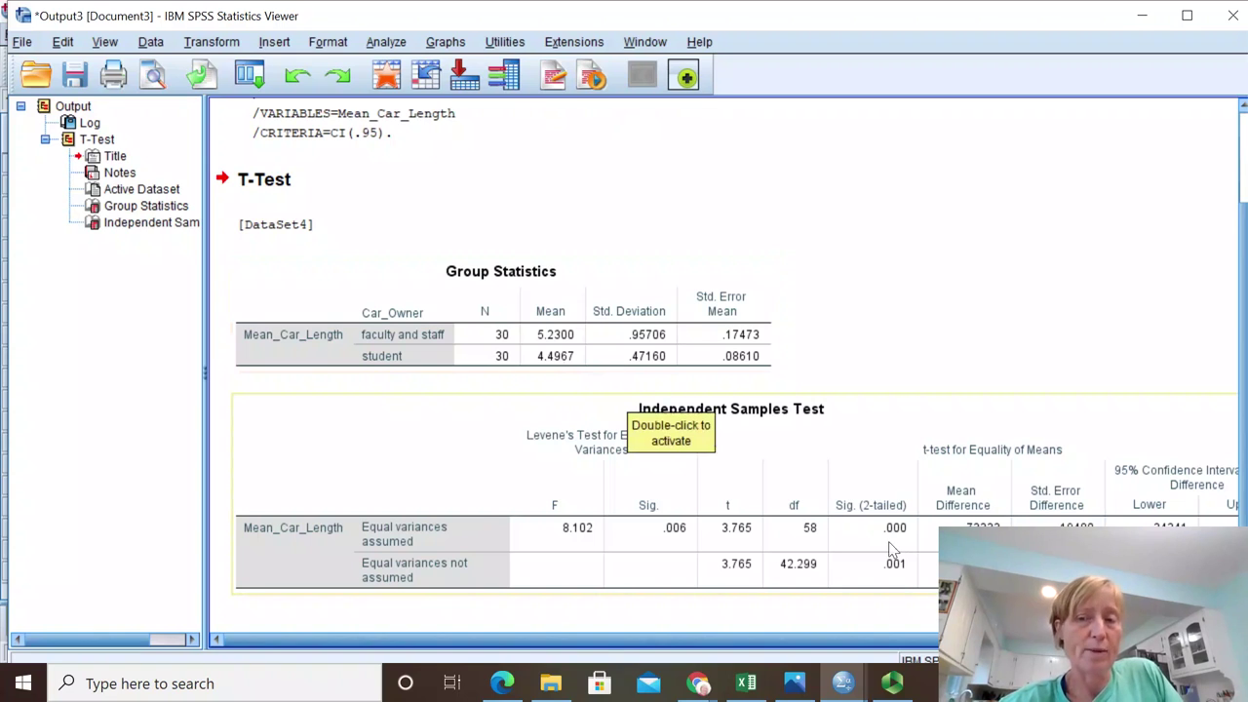
left_click(561, 371)
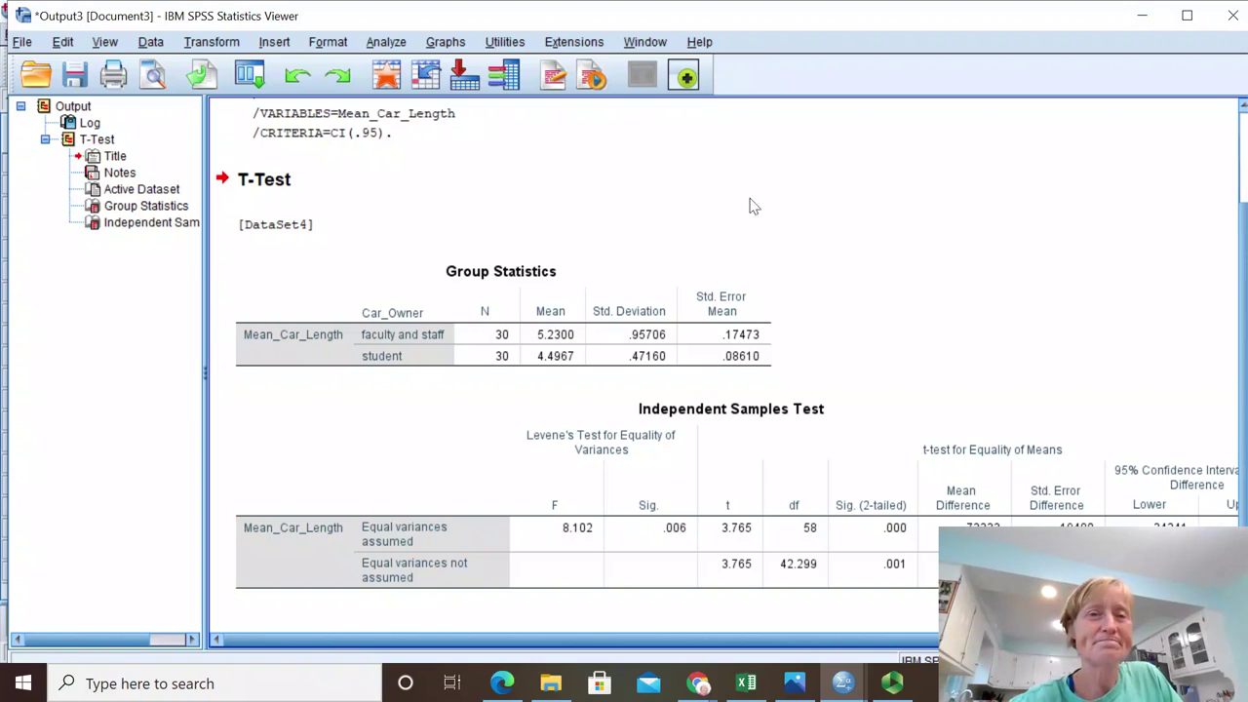
- Open Chart Builder from the Graphs menu, accepting the measurement-level notice
left_click(445, 44)
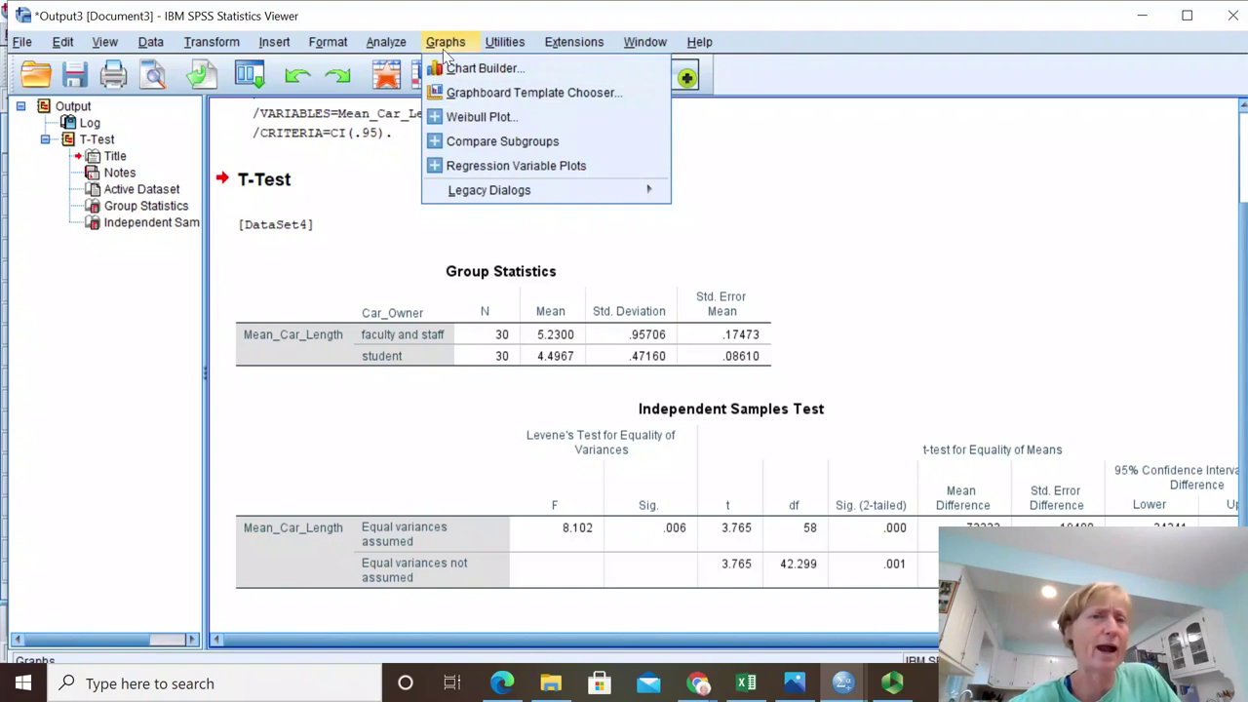
left_click(466, 74)
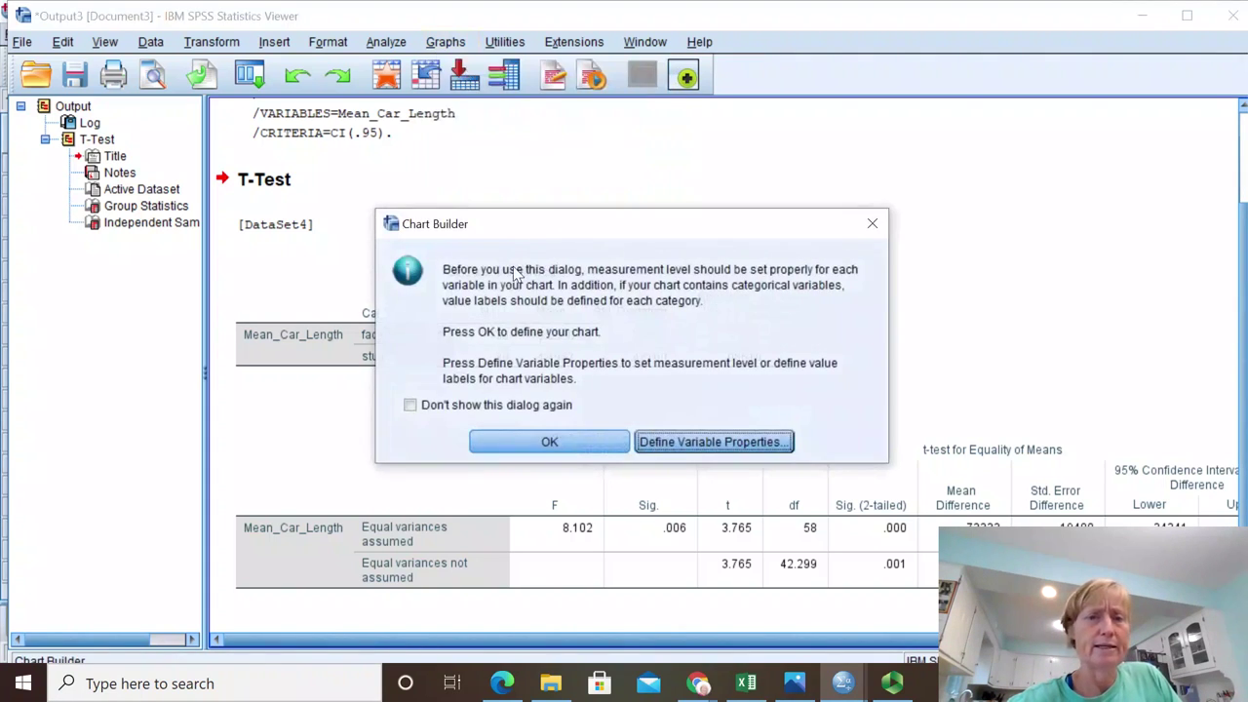
left_click(546, 443)
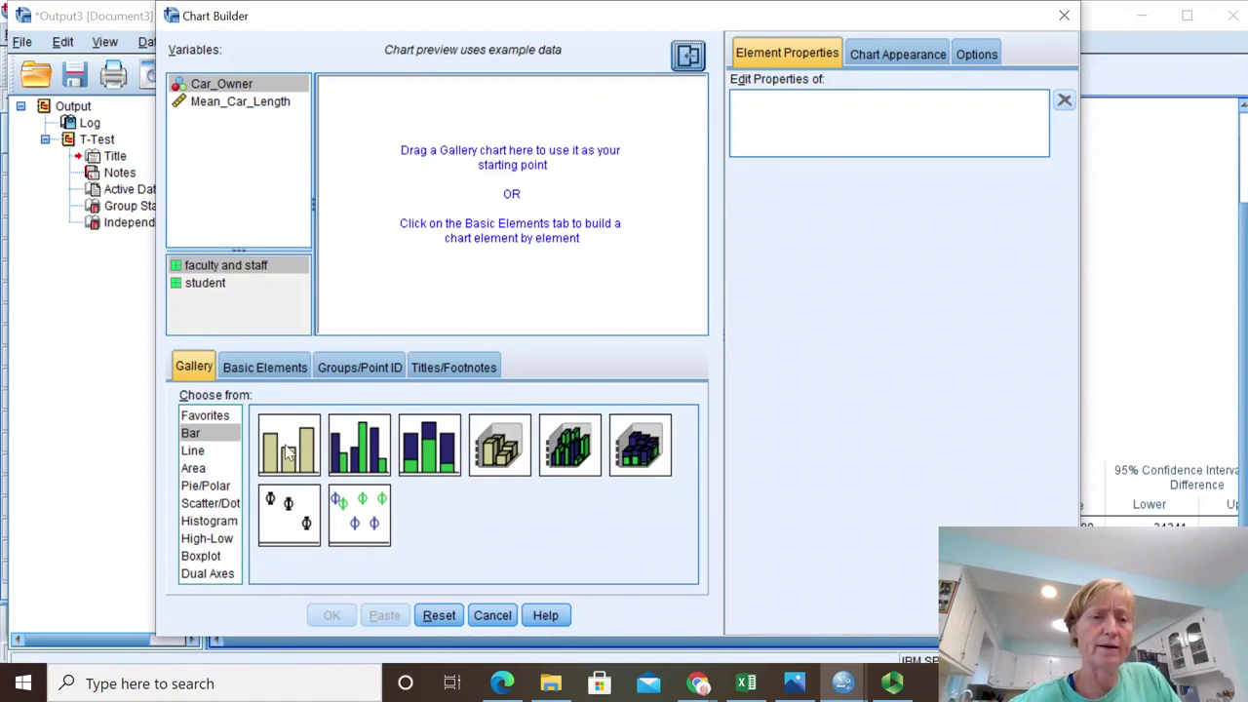
- Place a Simple Bar chart on the canvas with Car_Owner on the x-axis and Mean_Car_Length on the y-axis
left_click(286, 451)
left_click_drag(284, 446, 508, 220)
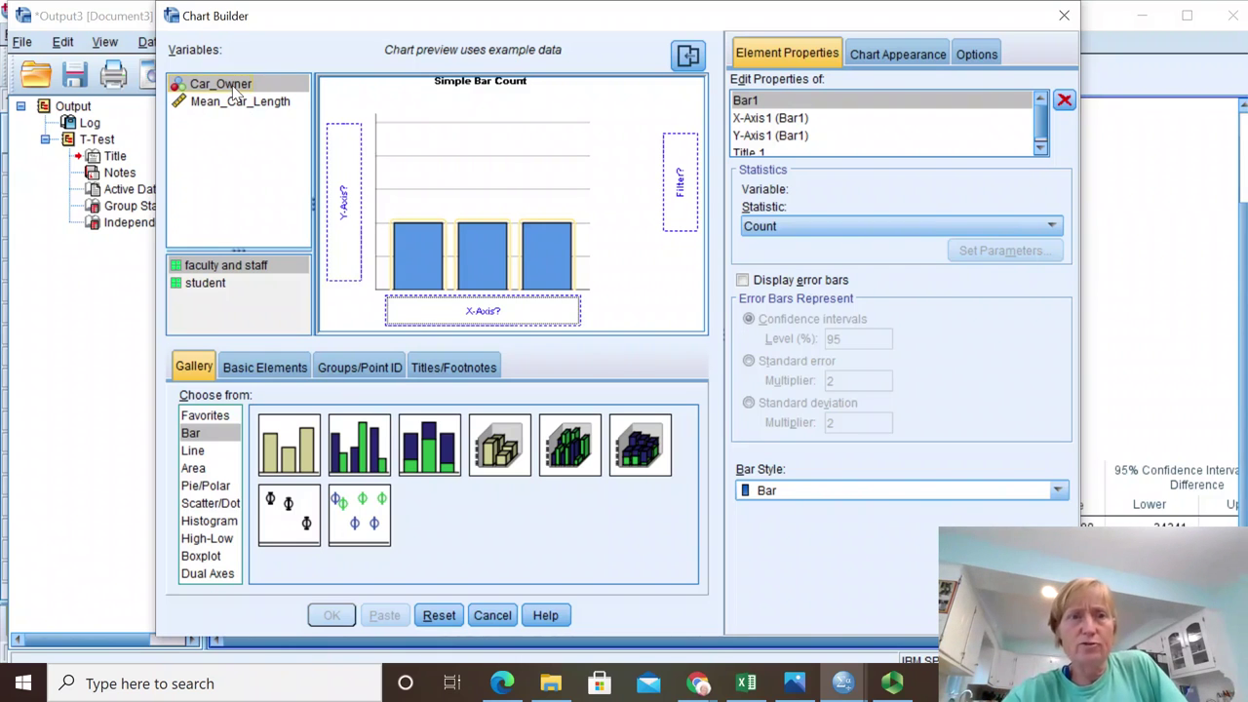
left_click_drag(237, 91, 466, 311)
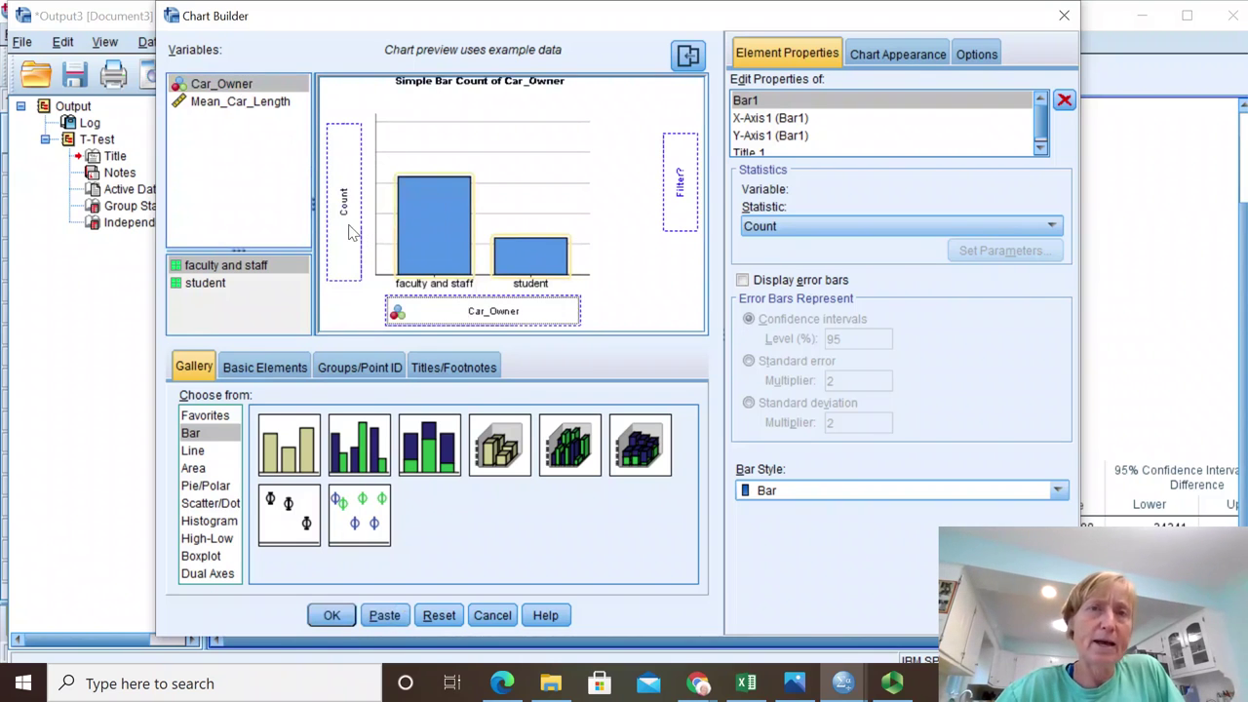
left_click_drag(230, 104, 336, 196)
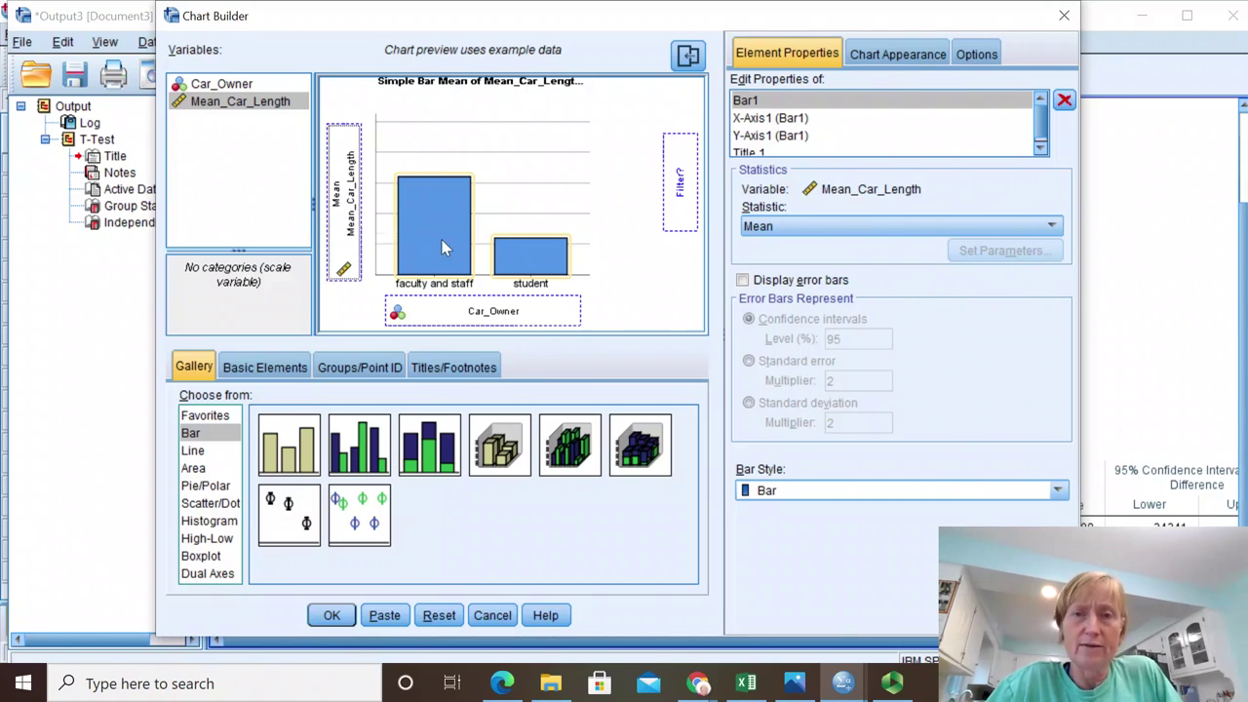
- Add error bars showing standard error with a multiplier of 2 to the bars
left_click(743, 280)
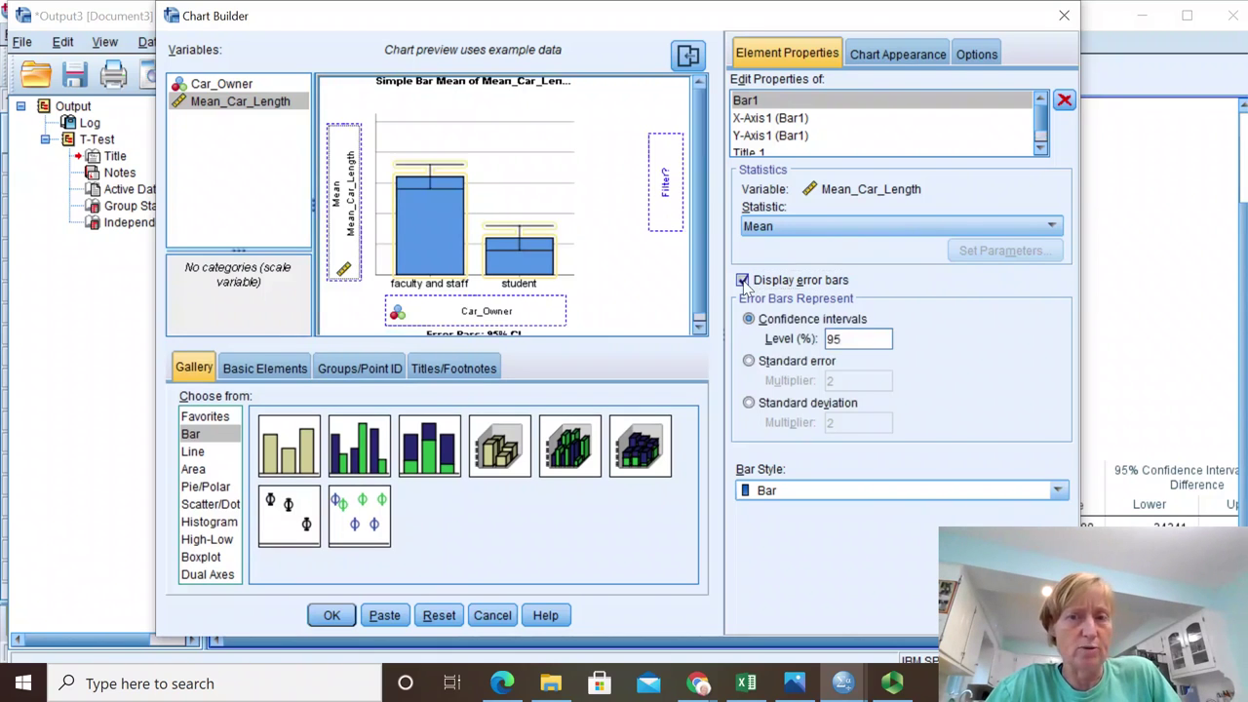
left_click(748, 362)
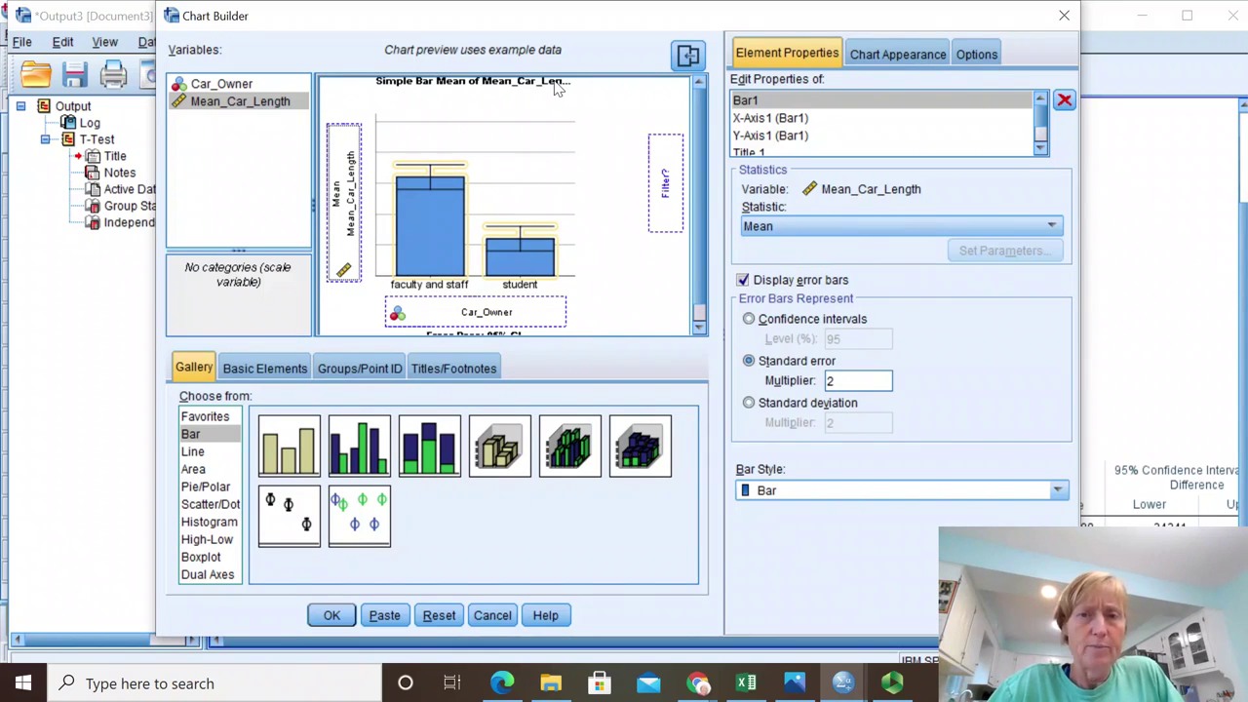
left_click(741, 153)
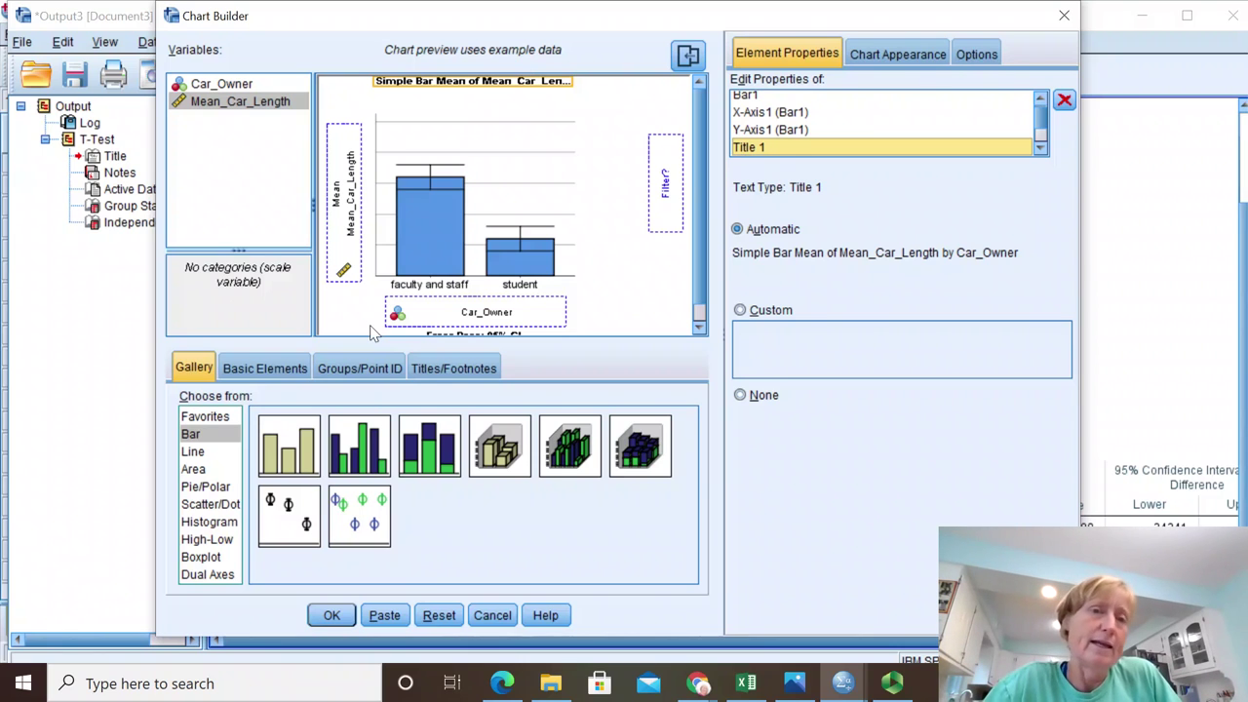
- Set the chart title to None and relabel the x-axis from Car_Owner to 'Car Owner'
left_click(741, 400)
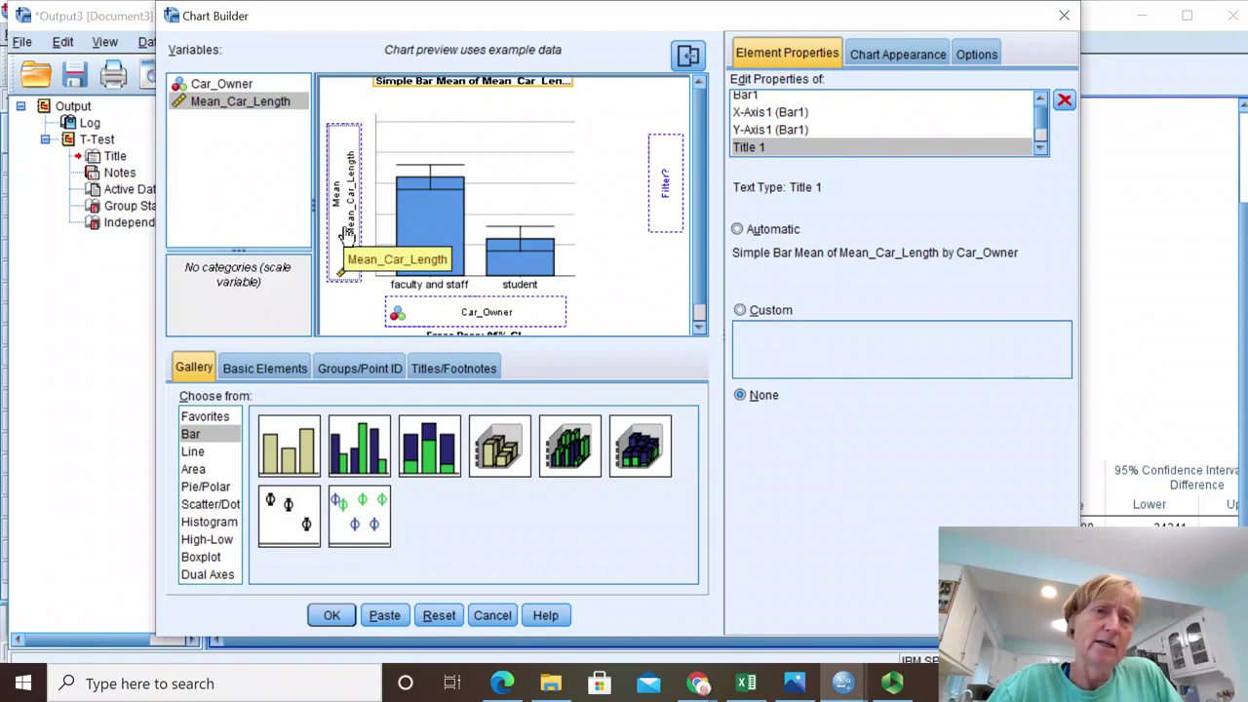
left_click(757, 115)
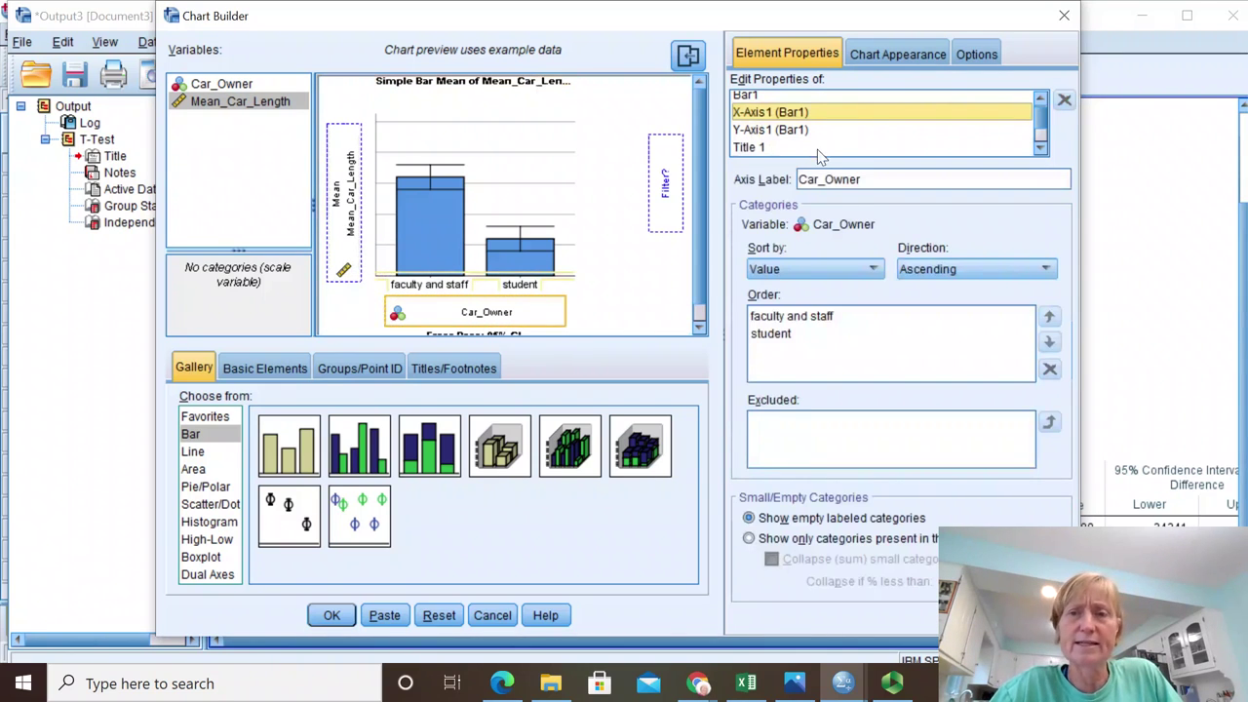
left_click(821, 180)
key("Delete")
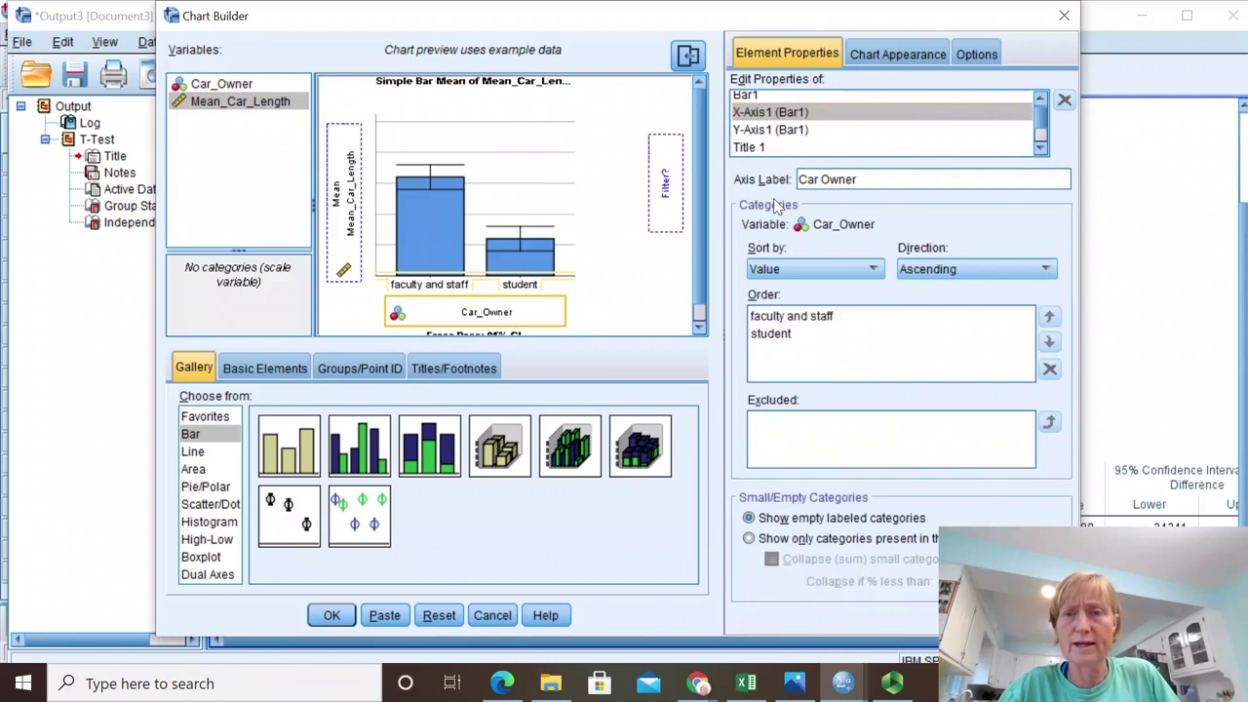
left_click(789, 135)
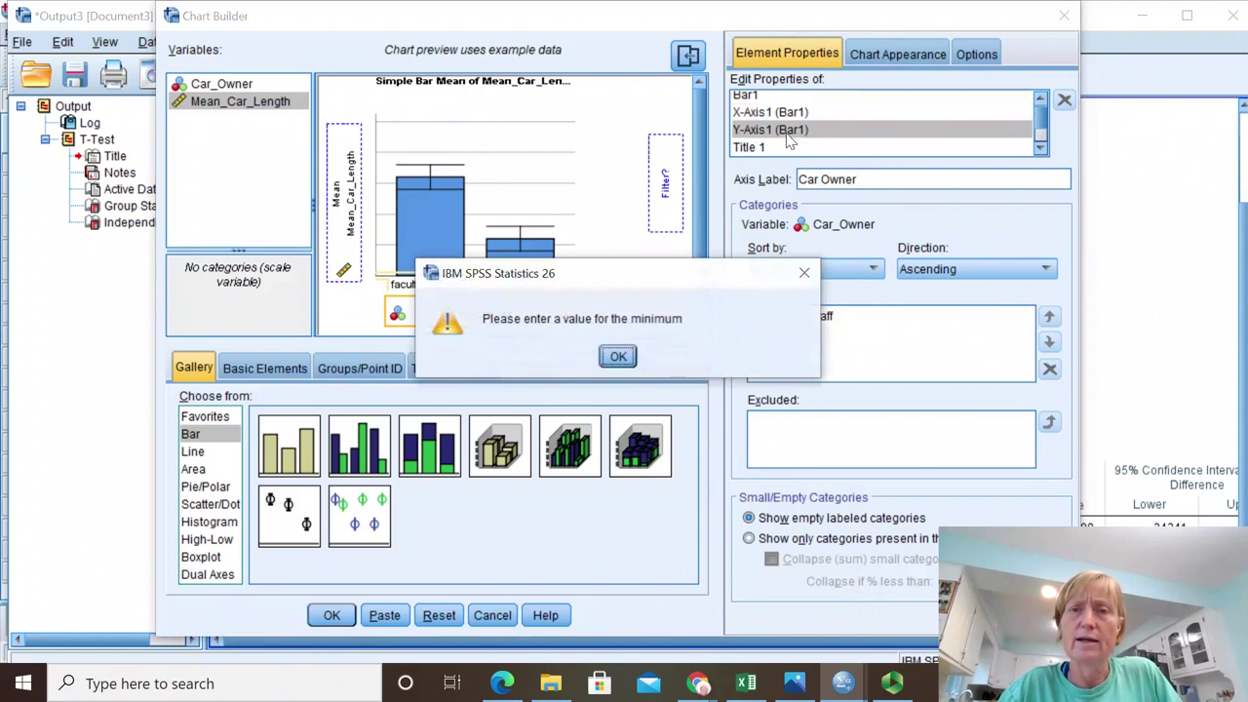
left_click(618, 357)
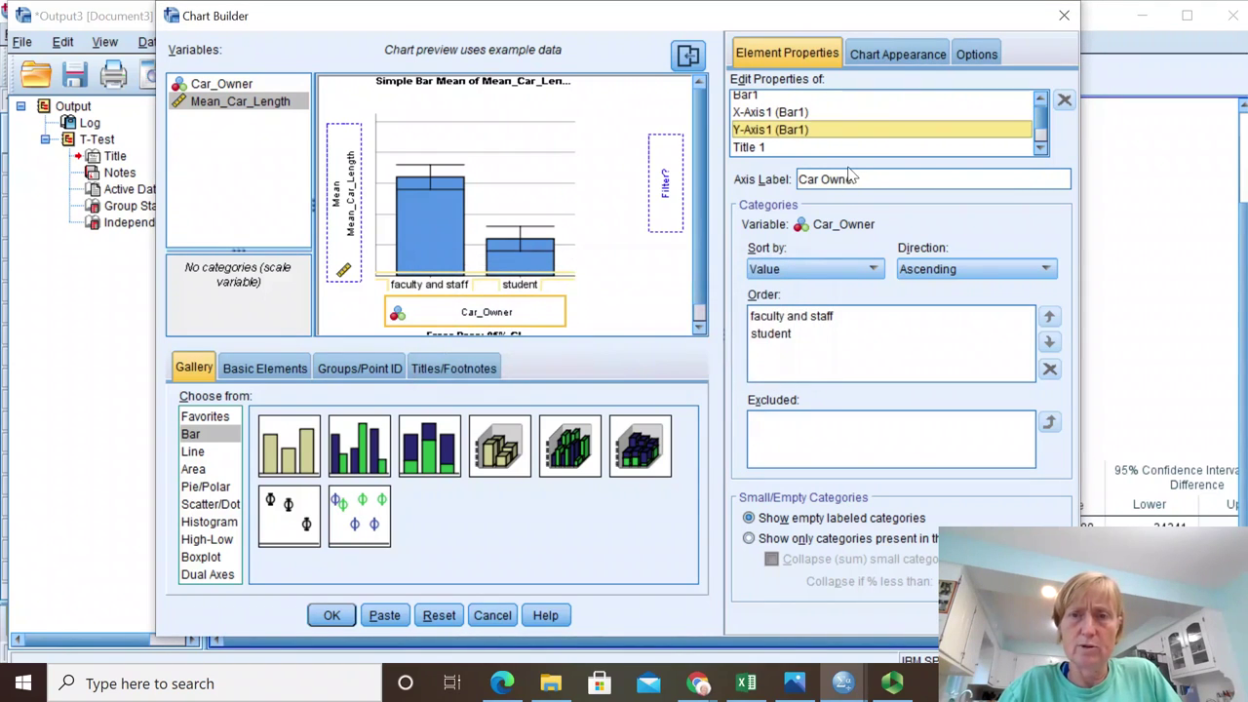
left_click(790, 114)
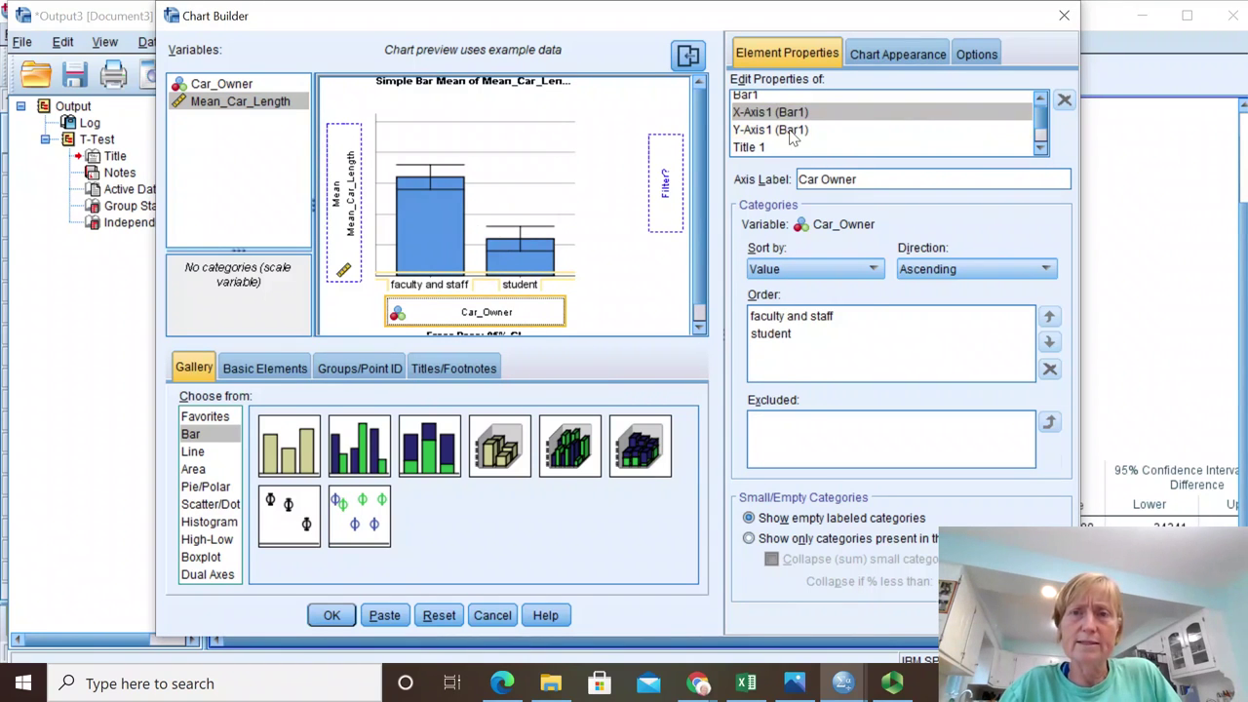
- Label the y-axis 'Mean car length (m)' and give it a custom minimum of 2
left_click(793, 132)
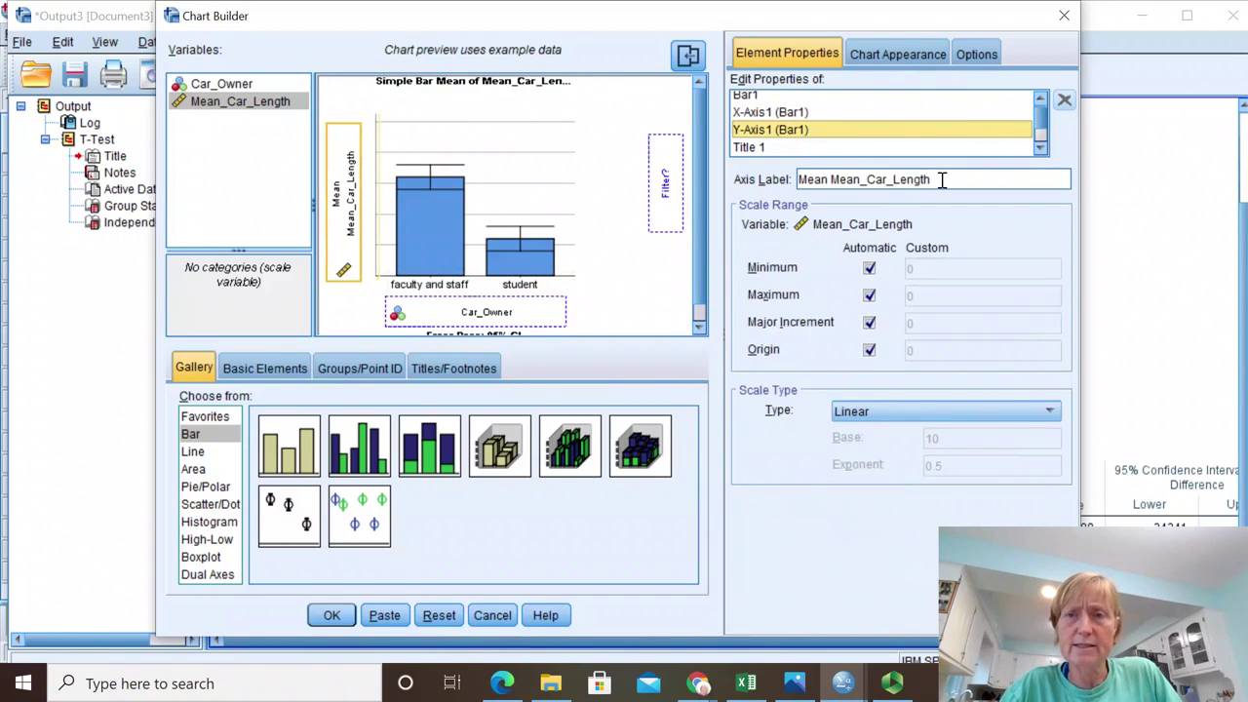
left_click_drag(942, 180, 786, 177)
type("Me")
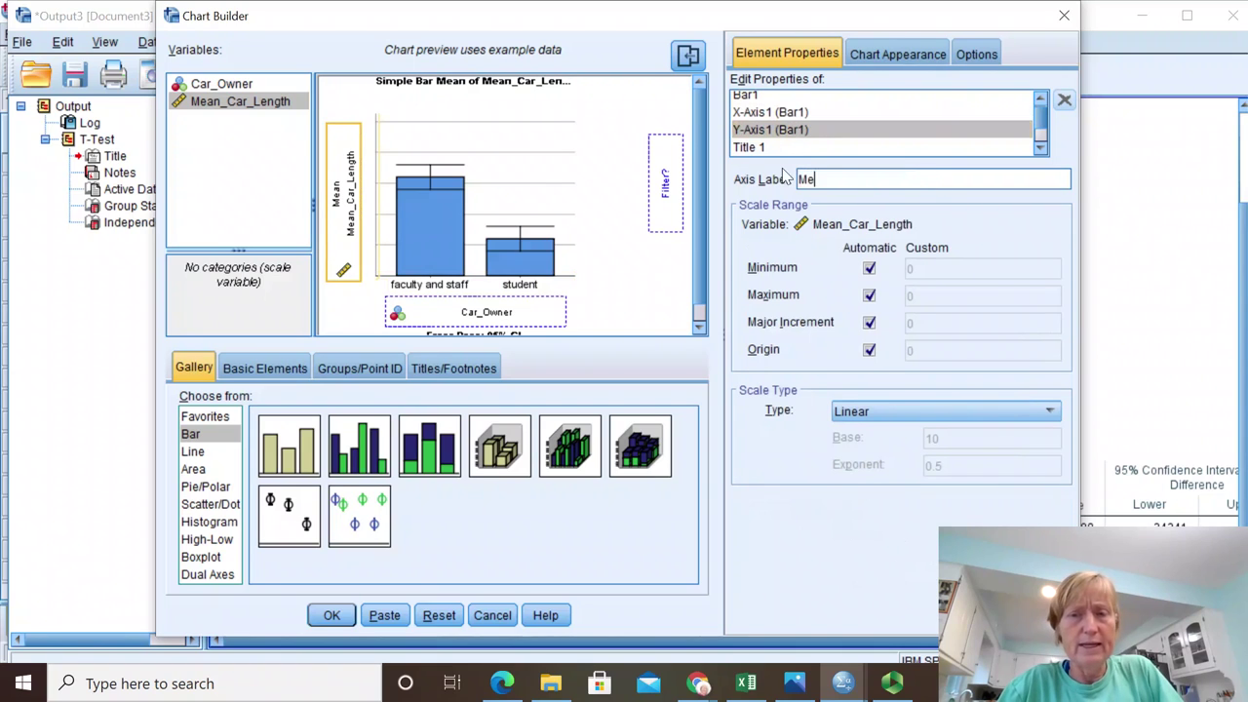
type("an car length")
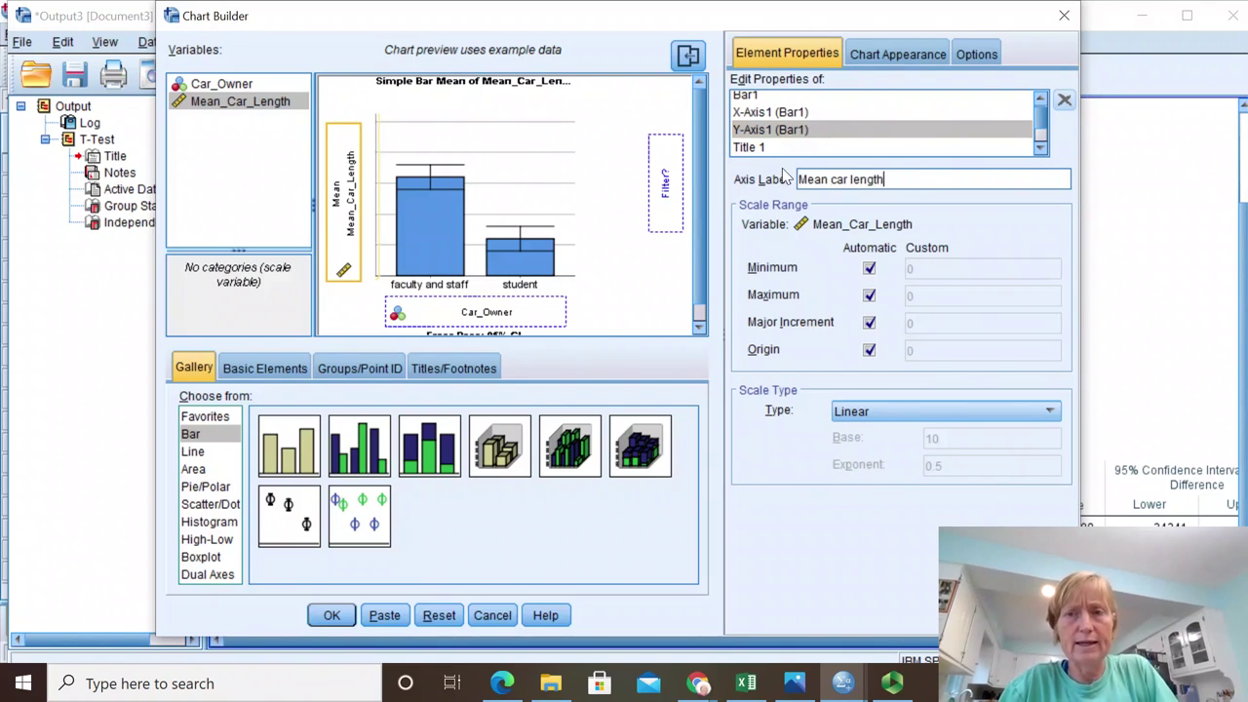
type(" (m")
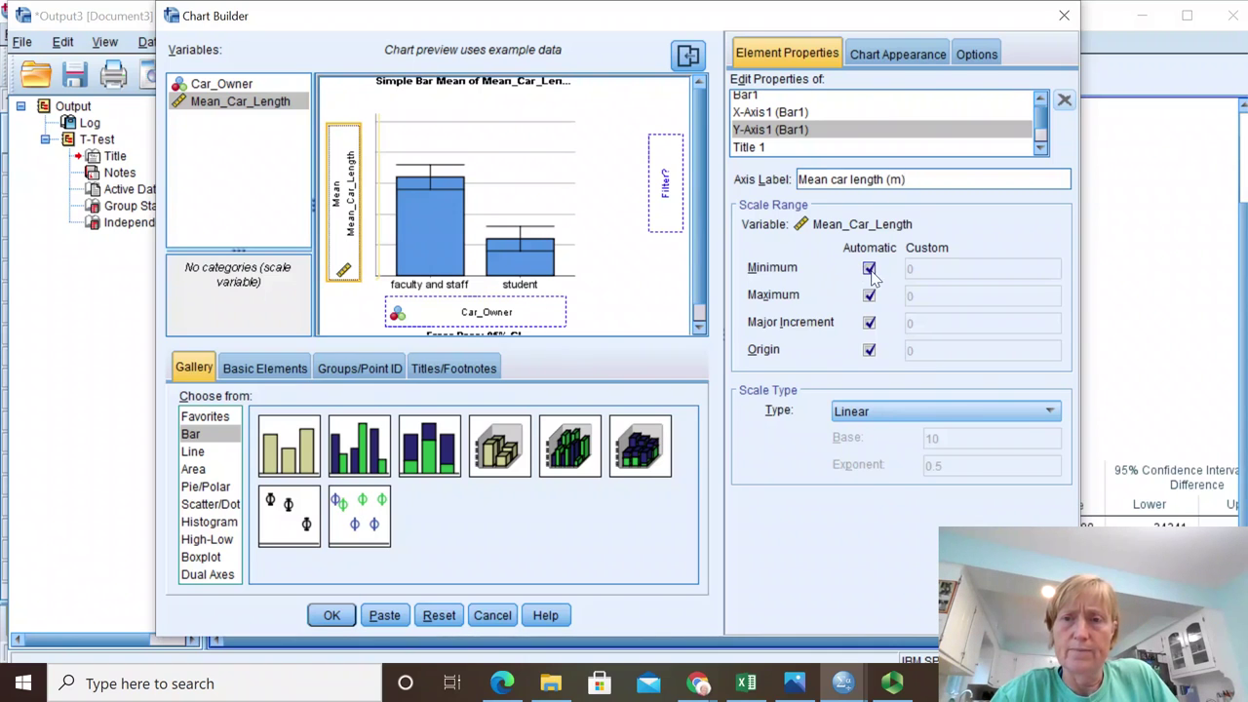
left_click(869, 269)
left_click(869, 269)
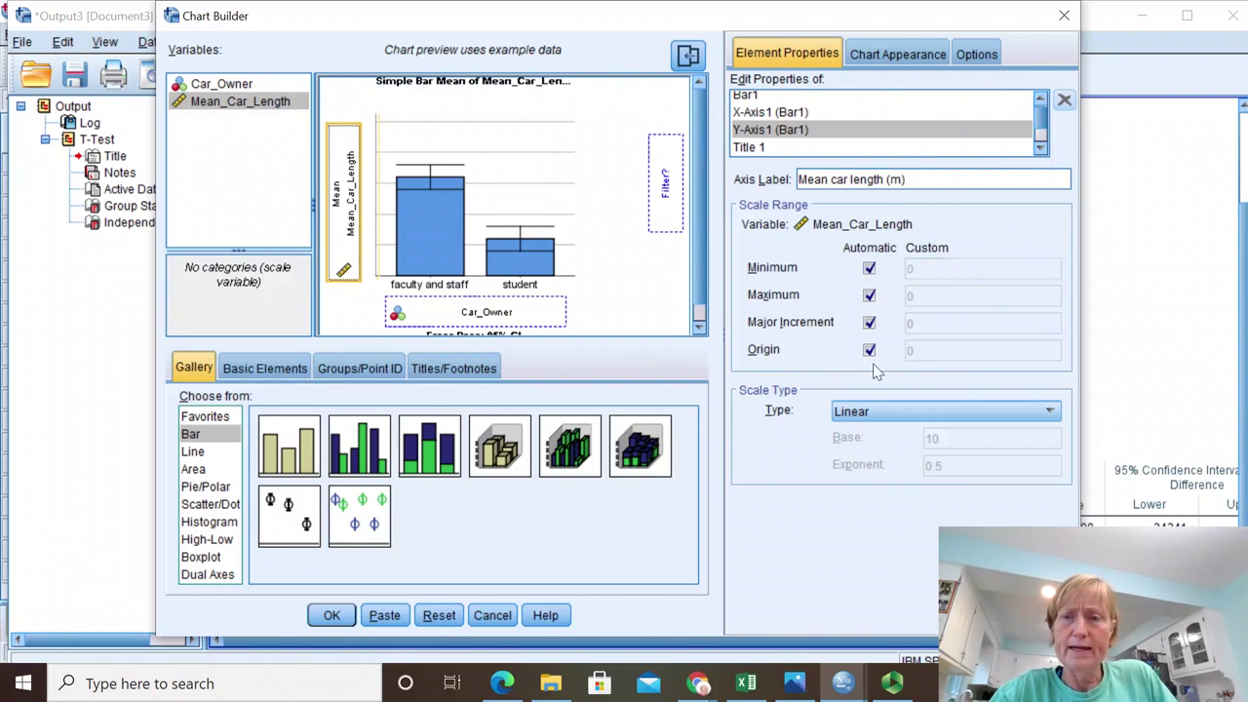
left_click(868, 269)
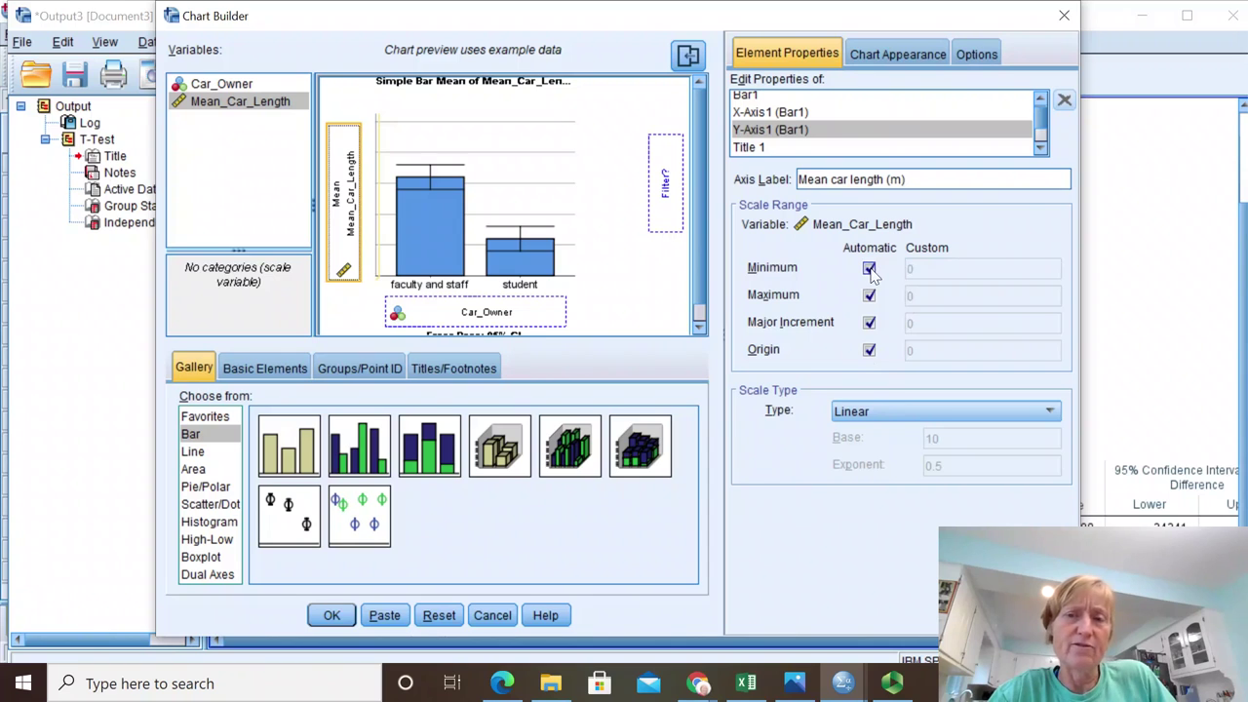
left_click(869, 269)
left_click(908, 269)
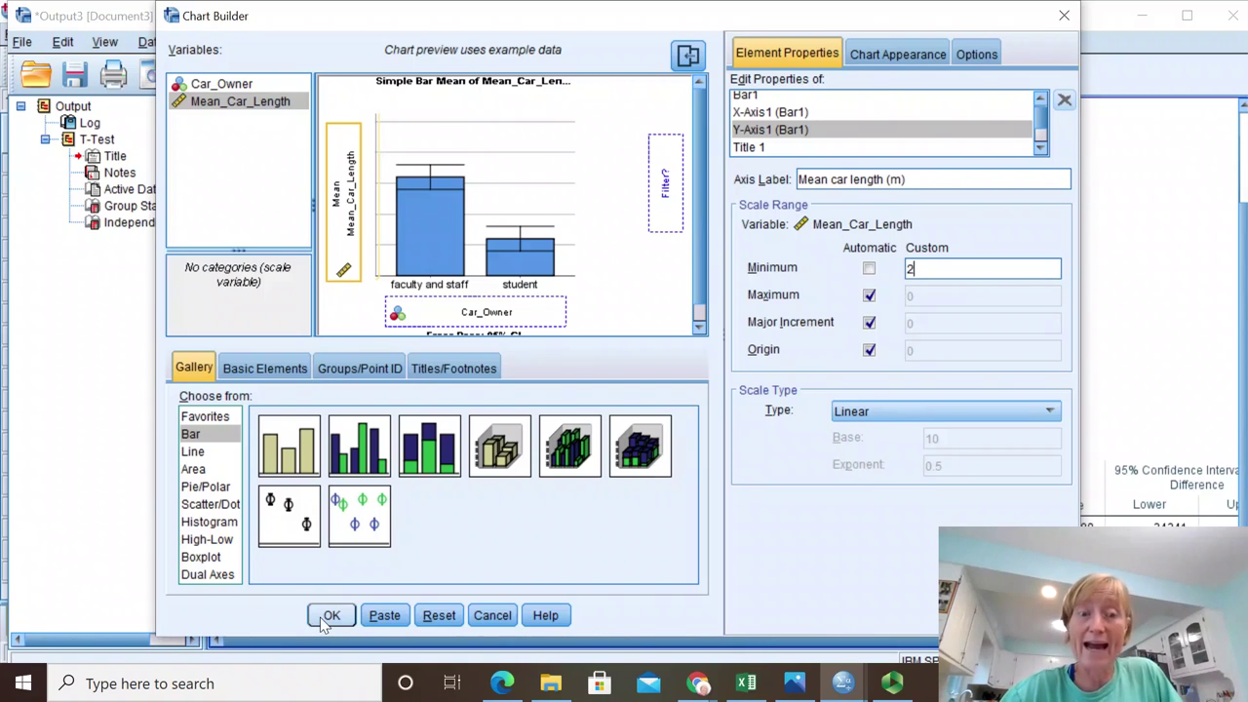
- Generate the mean car length bar chart in the Output Viewer
left_click(322, 617)
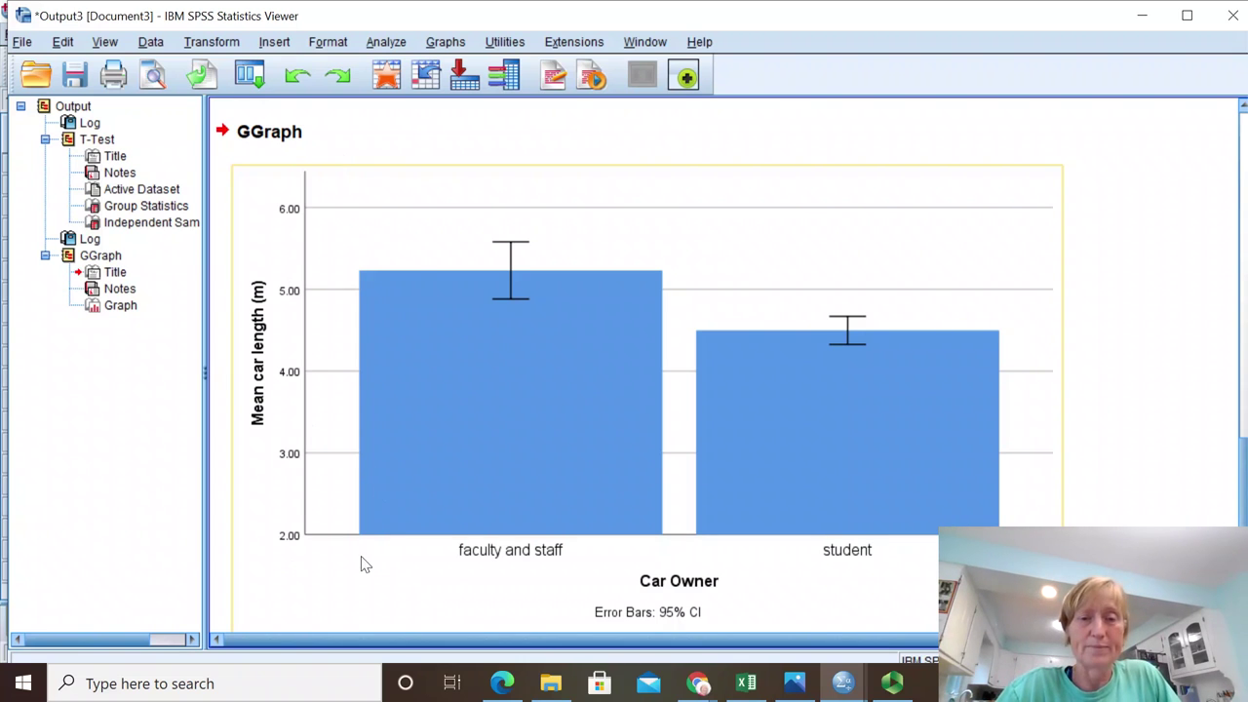
- Close the Output Viewer without saving and minimize the Data Editor to reveal Panopto
right_click(789, 247)
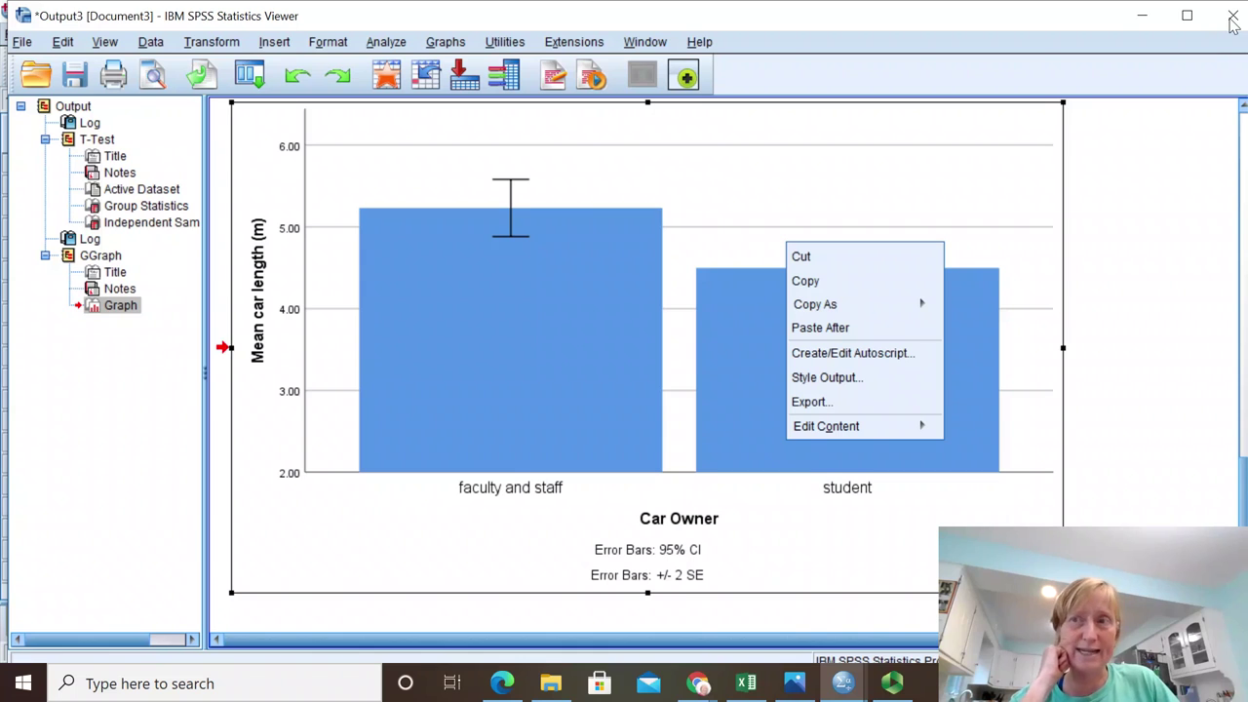
left_click(1232, 19)
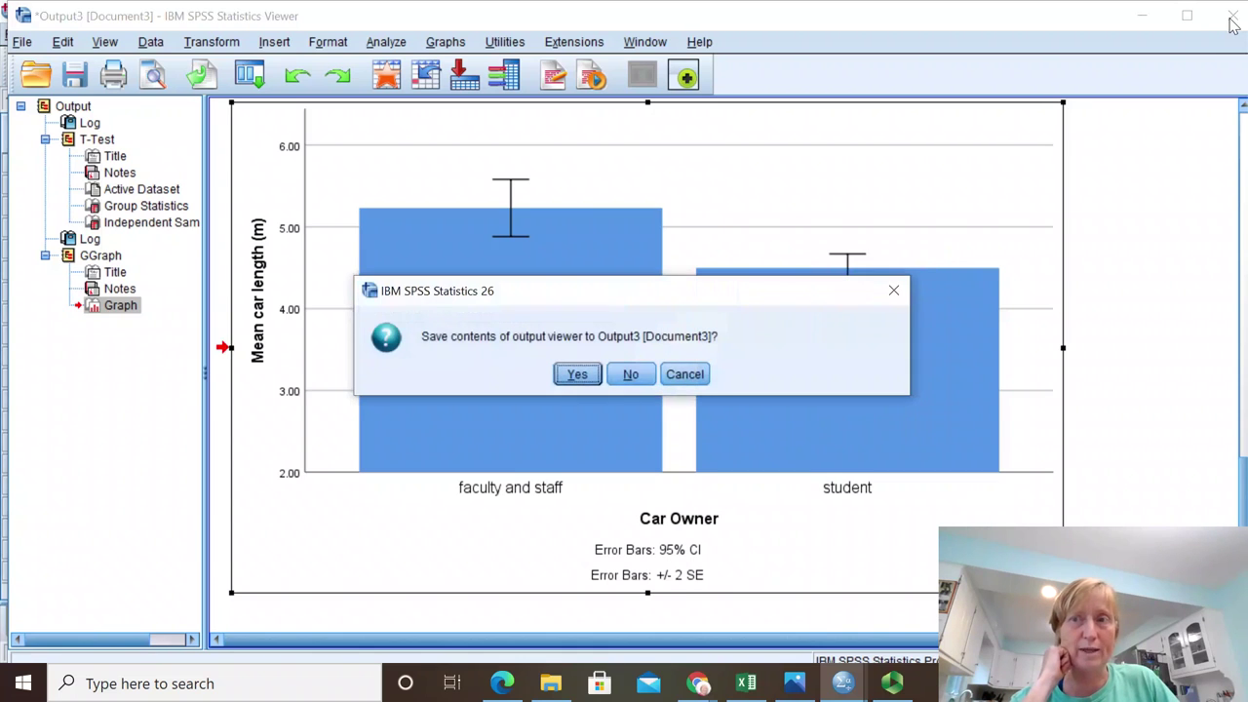
left_click(632, 375)
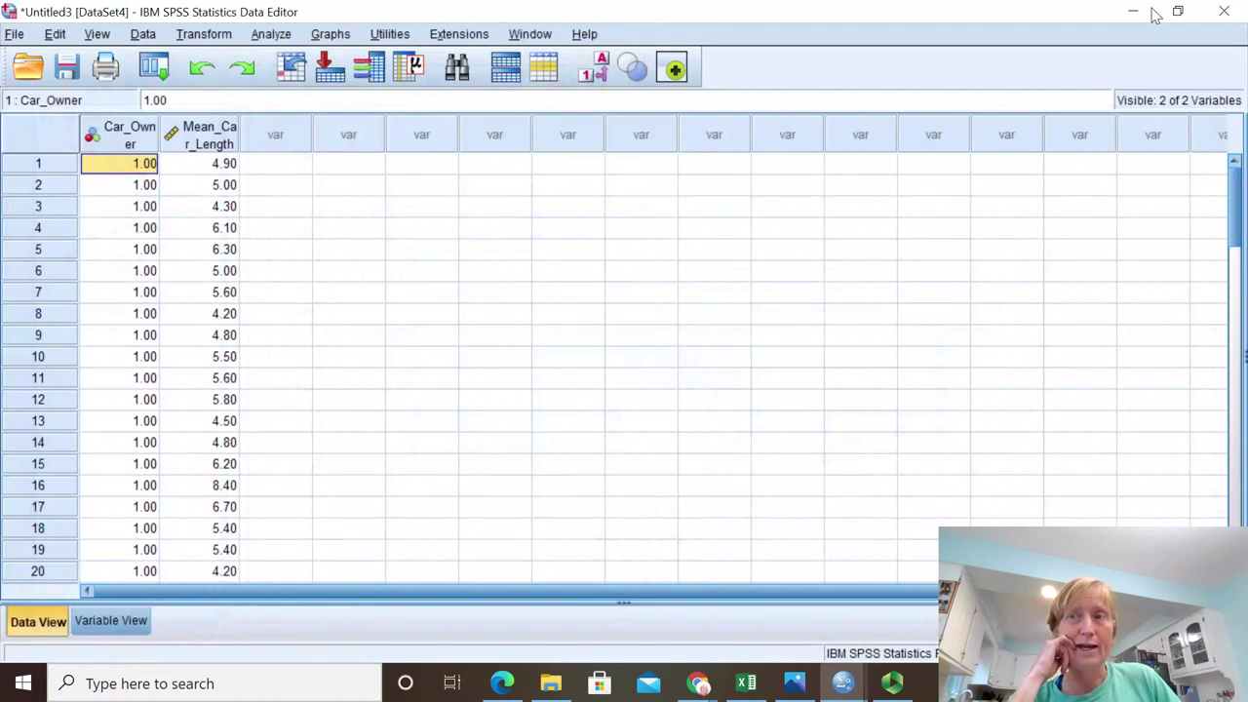
left_click(1121, 13)
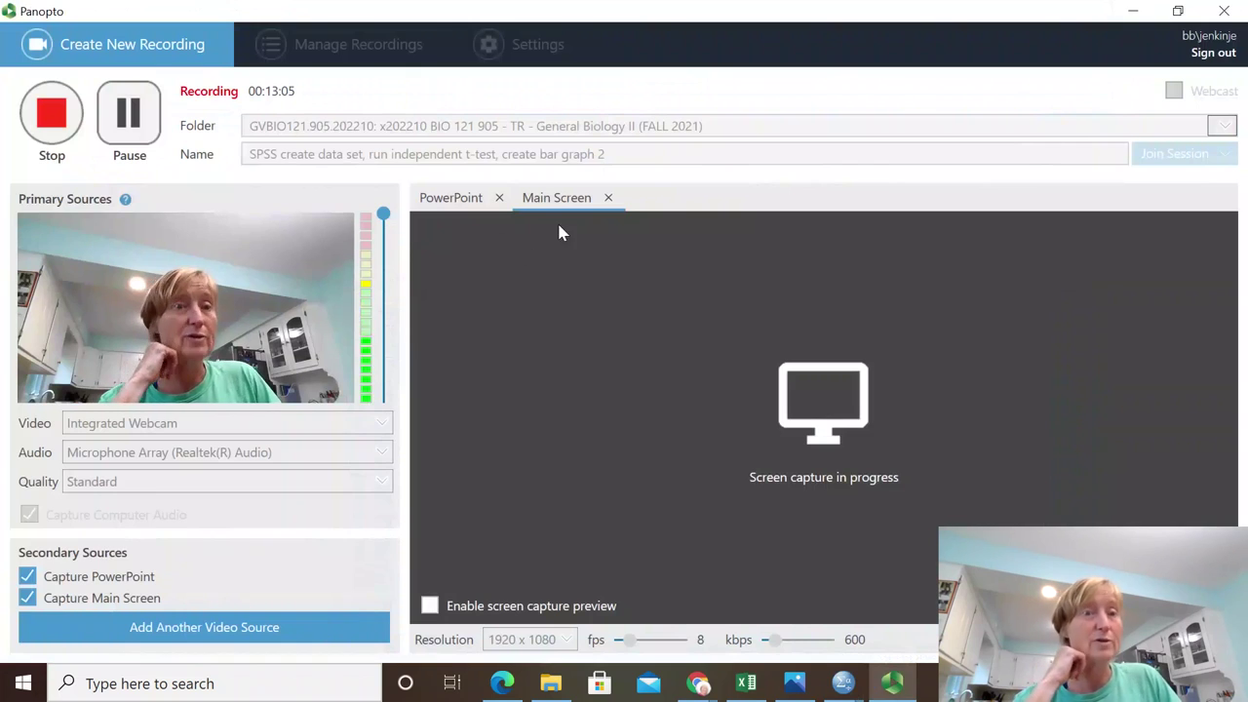